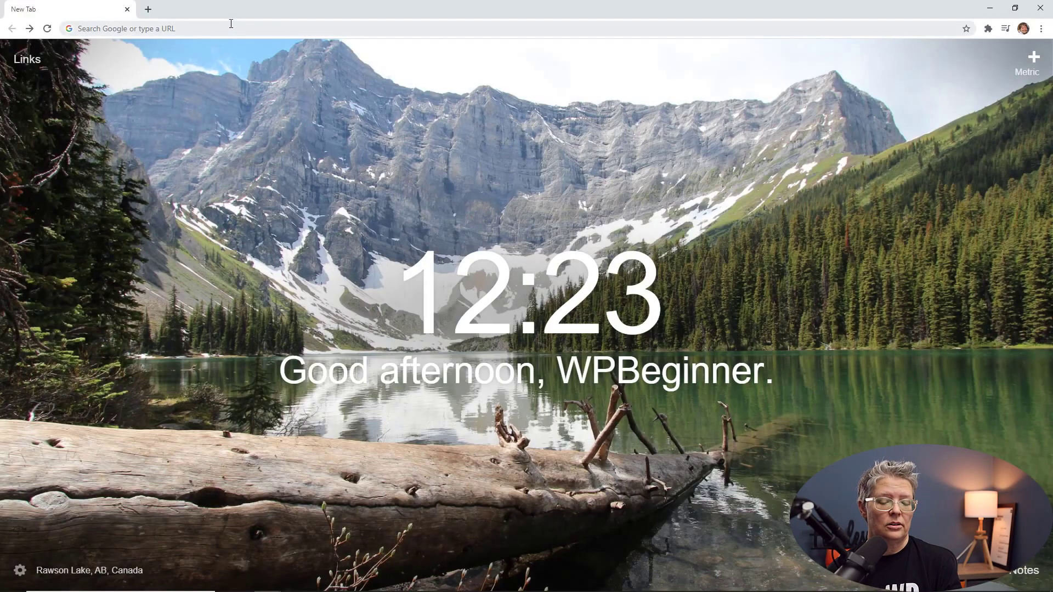
# Step: Load WPBeginner's Bluehost referral page at wpbeginner.com/refer/bluehost/ using the address-bar autocomplete
pyautogui.click(231, 23)
pyautogui.write('wpbeginner.com')
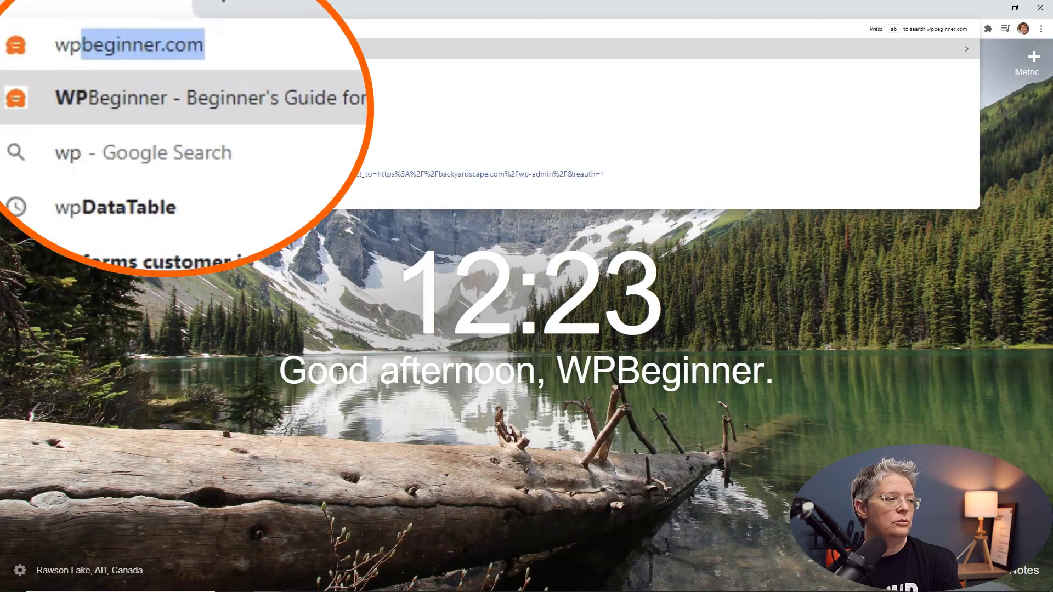
pyautogui.press('Right')
pyautogui.write('/')
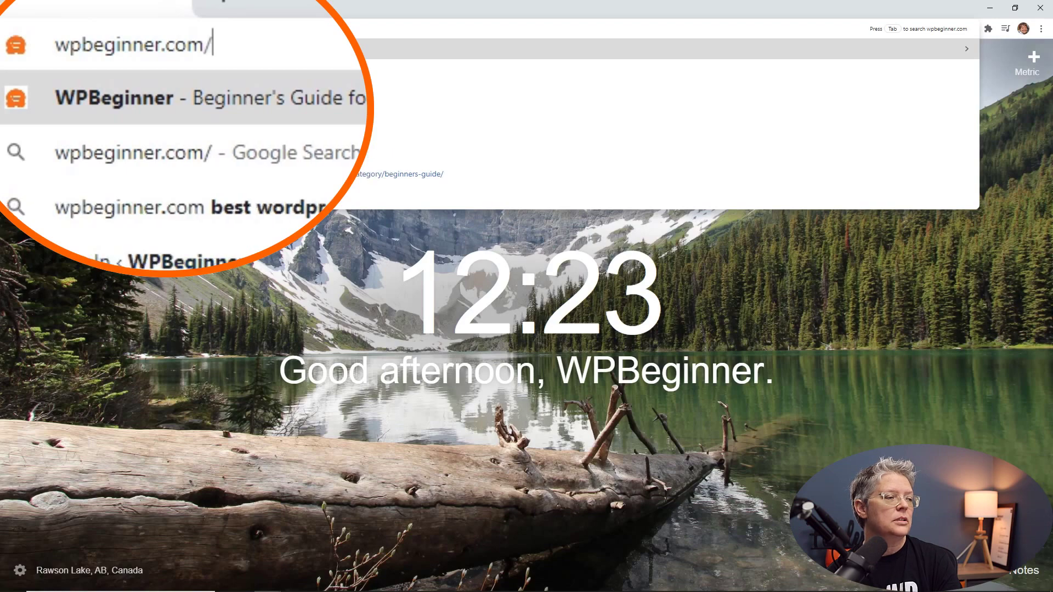
pyautogui.write('refer')
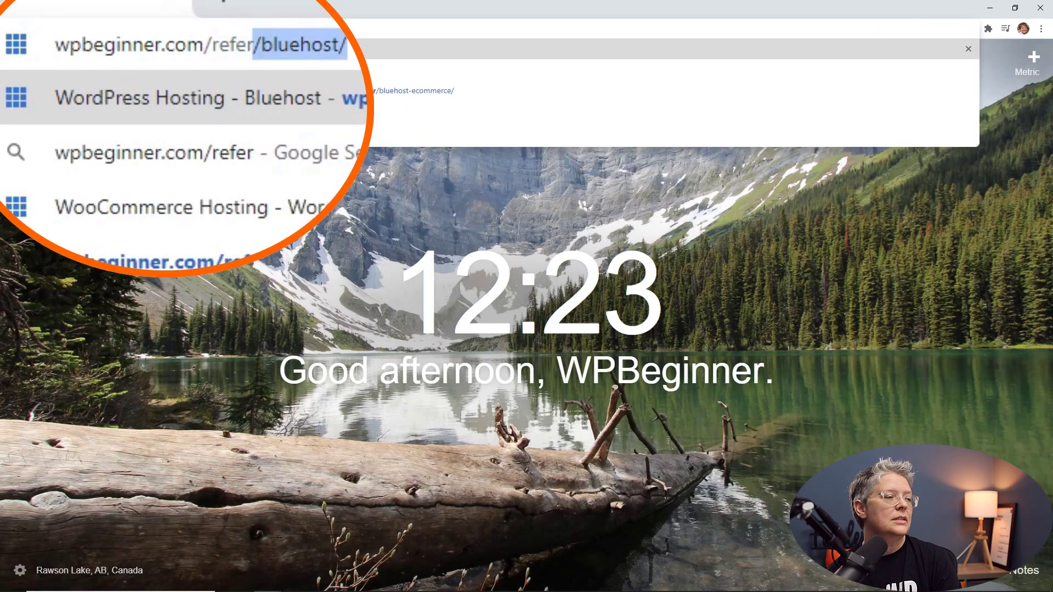
pyautogui.write('/')
pyautogui.press('Return')
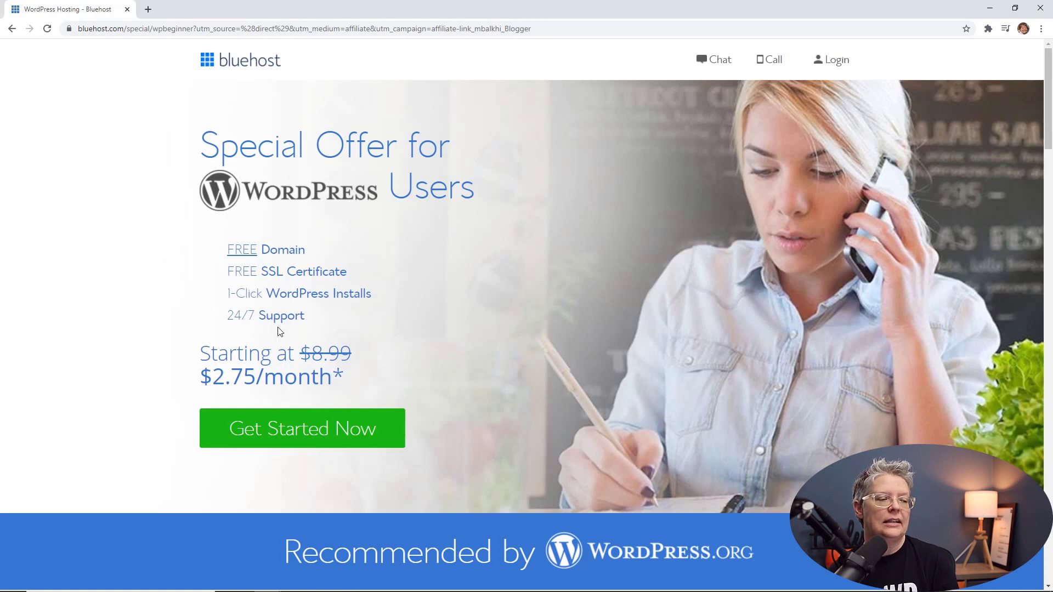
# Step: Start the Bluehost signup and scroll to the Basic, Plus and Choice Plus plan comparison
pyautogui.click(352, 432)
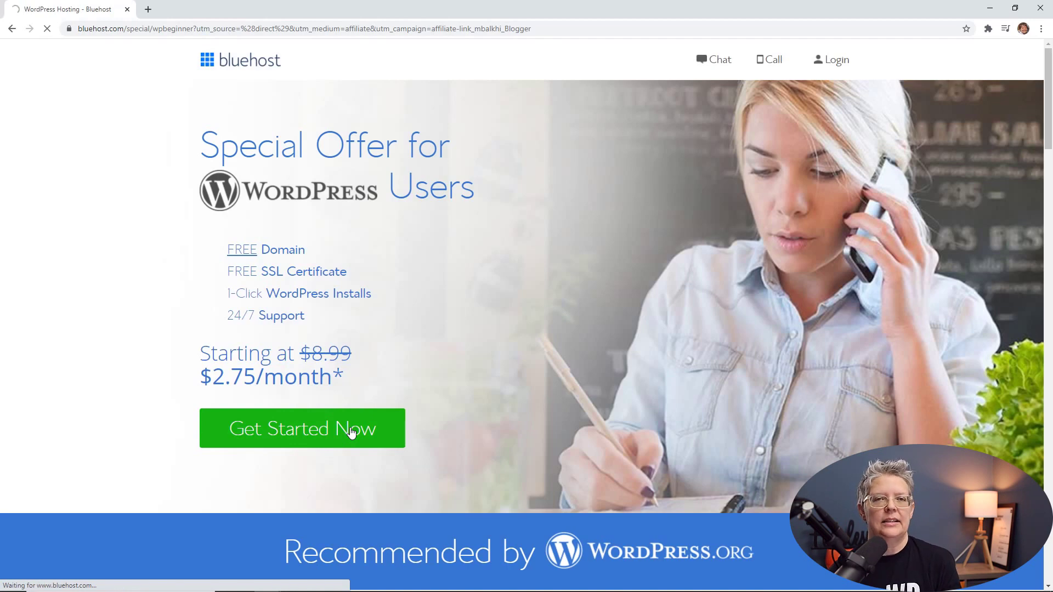
pyautogui.scroll(-1, 353, 431)
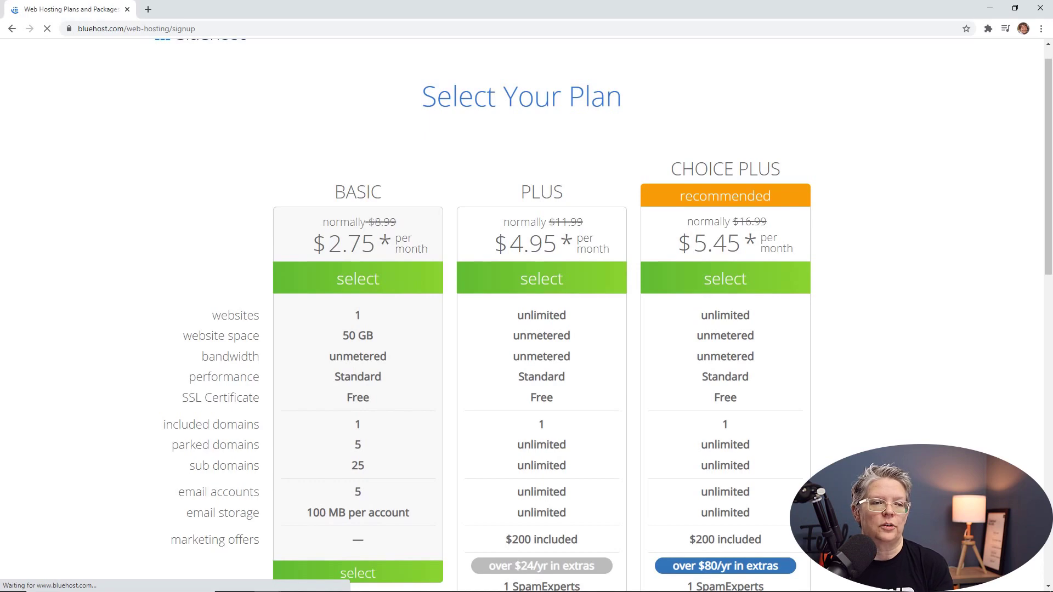
pyautogui.scroll(-5, 347, 430)
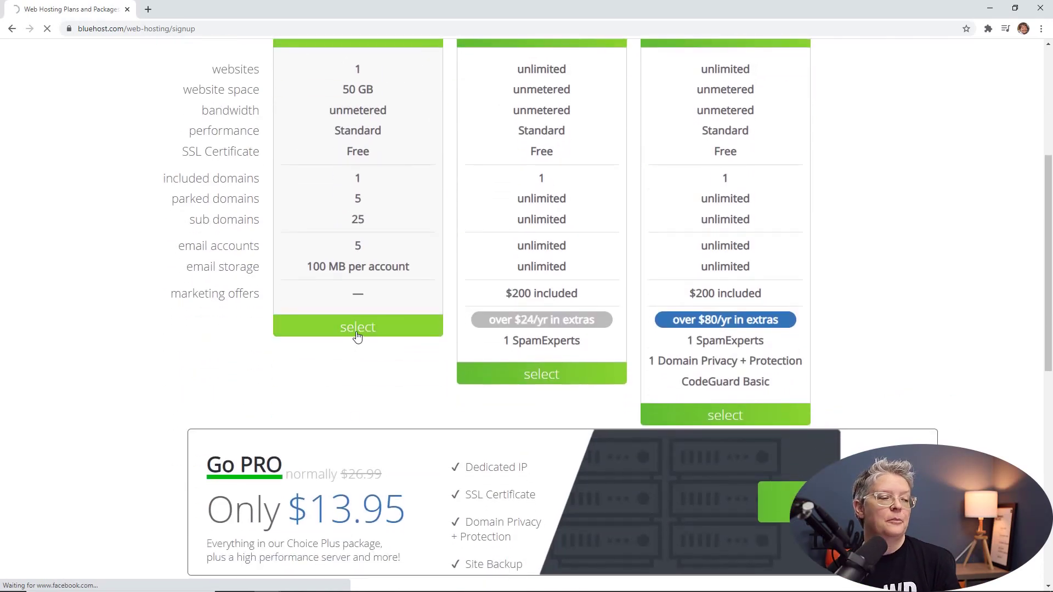
# Step: Pick the Basic plan, enter 'startmynewwpsite' as a new domain and continue to account creation
pyautogui.click(357, 327)
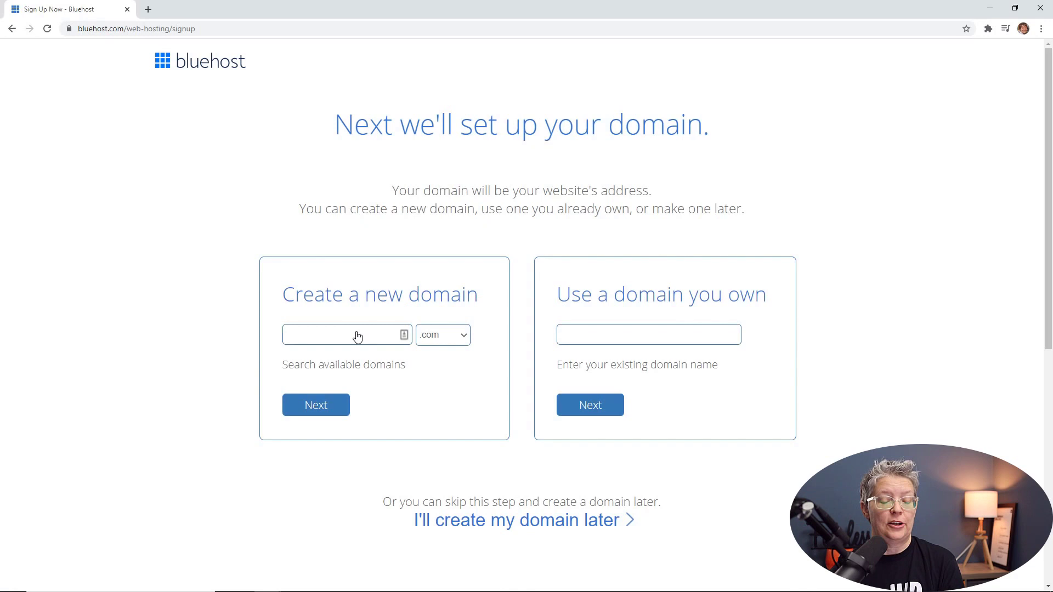
pyautogui.click(348, 333)
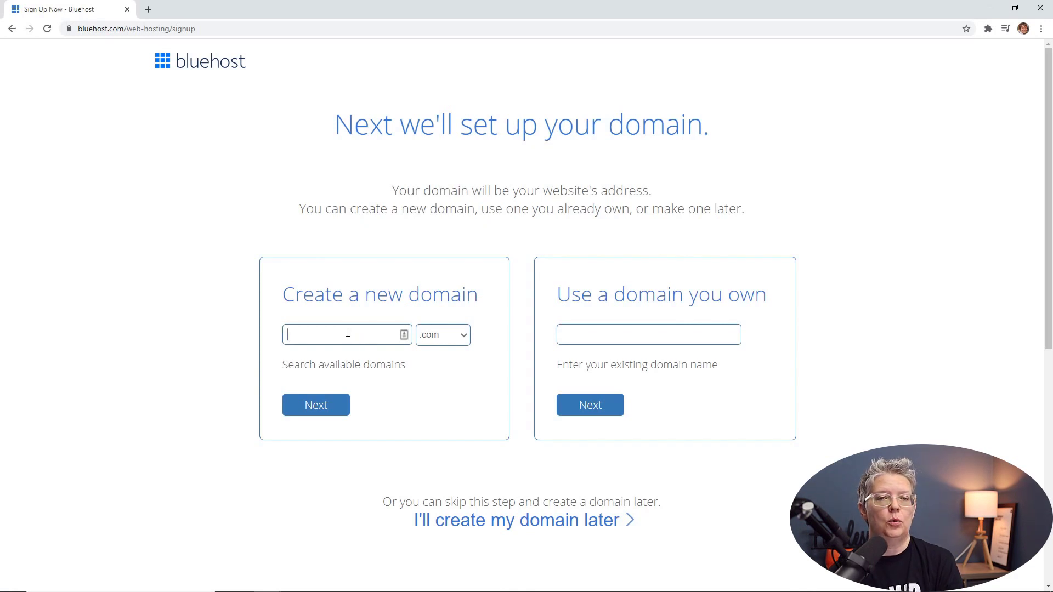
pyautogui.write('startmynewwpsite')
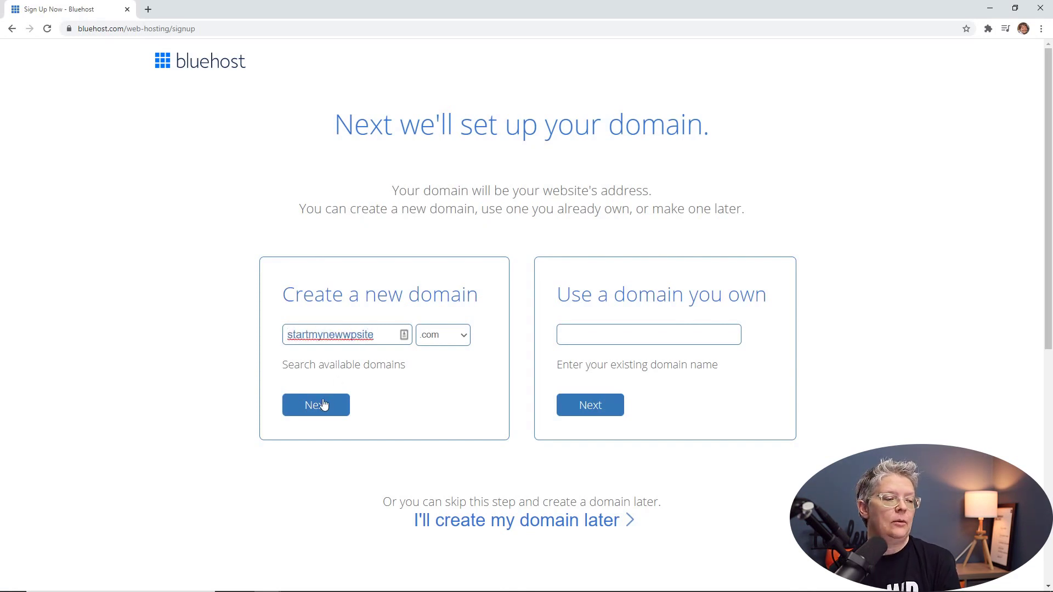
pyautogui.click(323, 404)
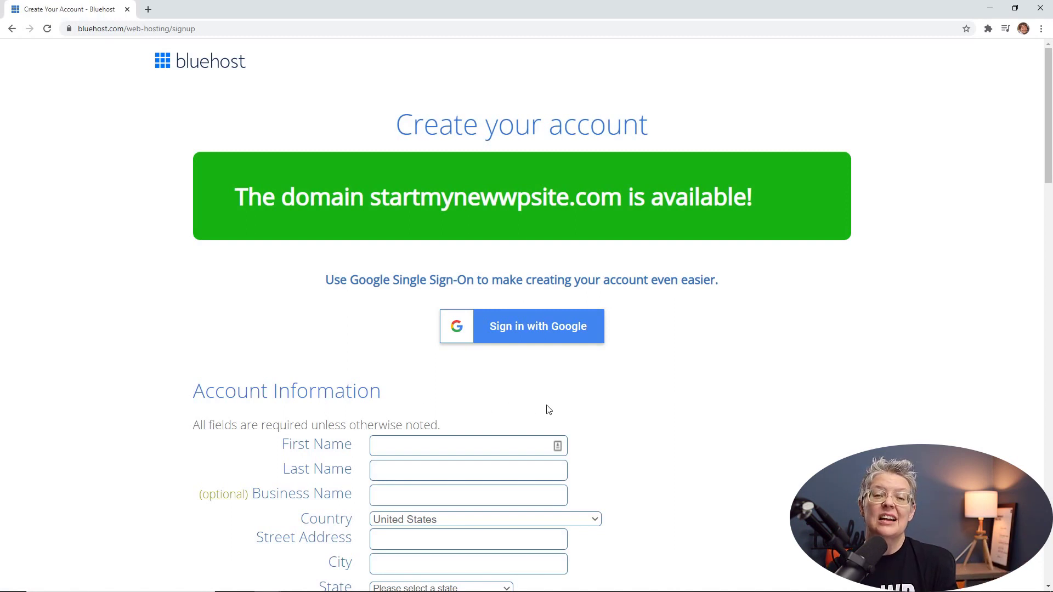
# Step: Enter the account holder's first and last name, correcting a typo in the last name
pyautogui.scroll(-5, 598, 412)
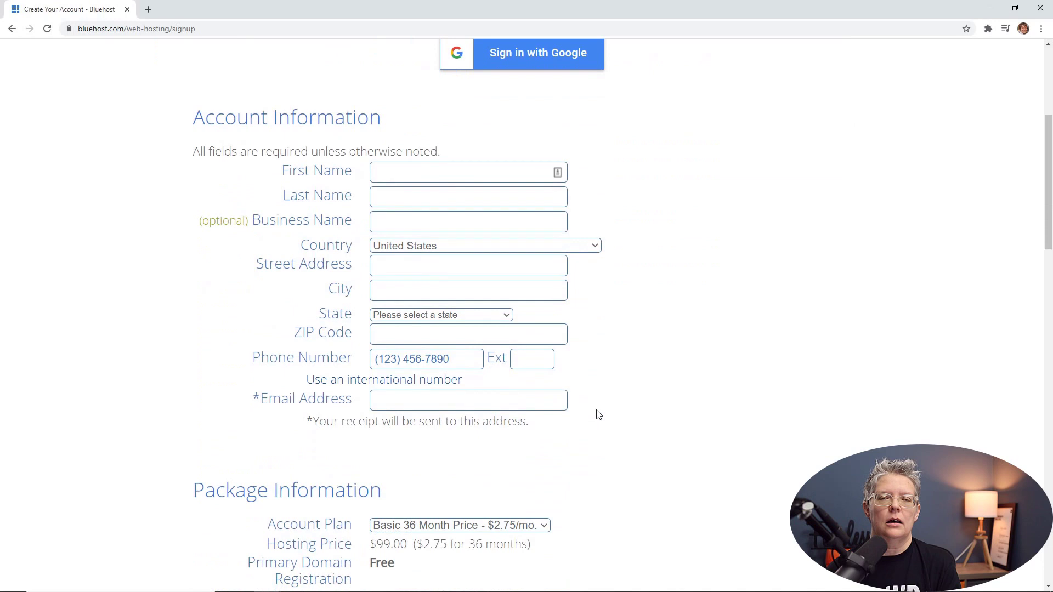
pyautogui.scroll(-1, 548, 329)
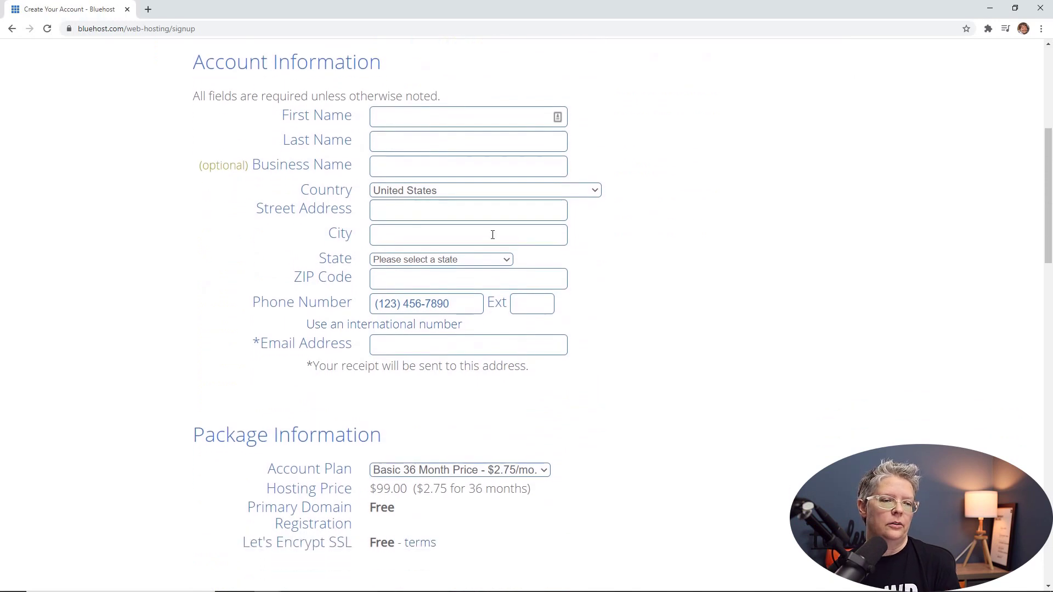
pyautogui.click(444, 120)
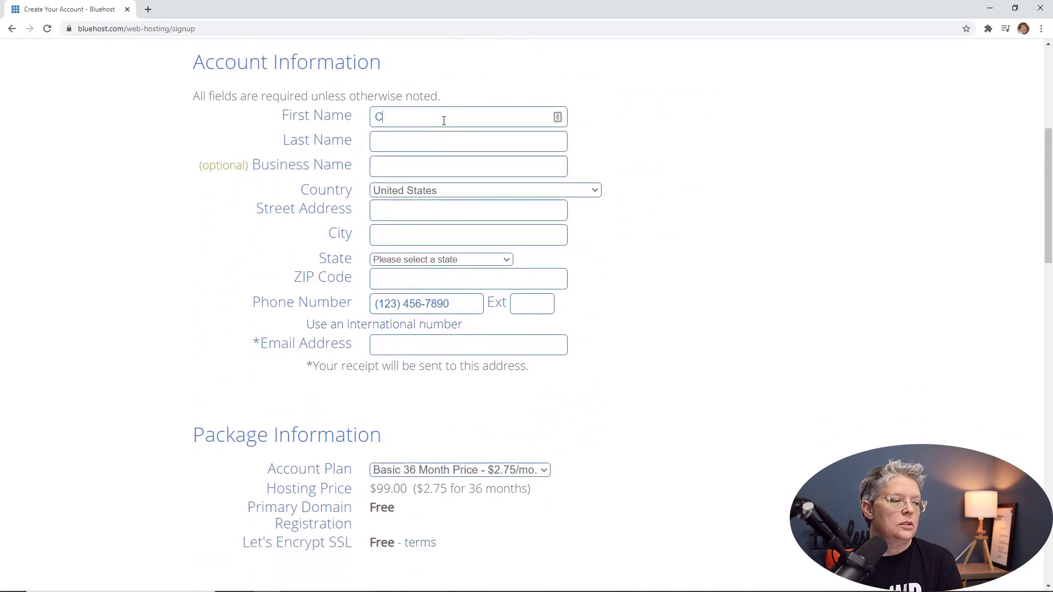
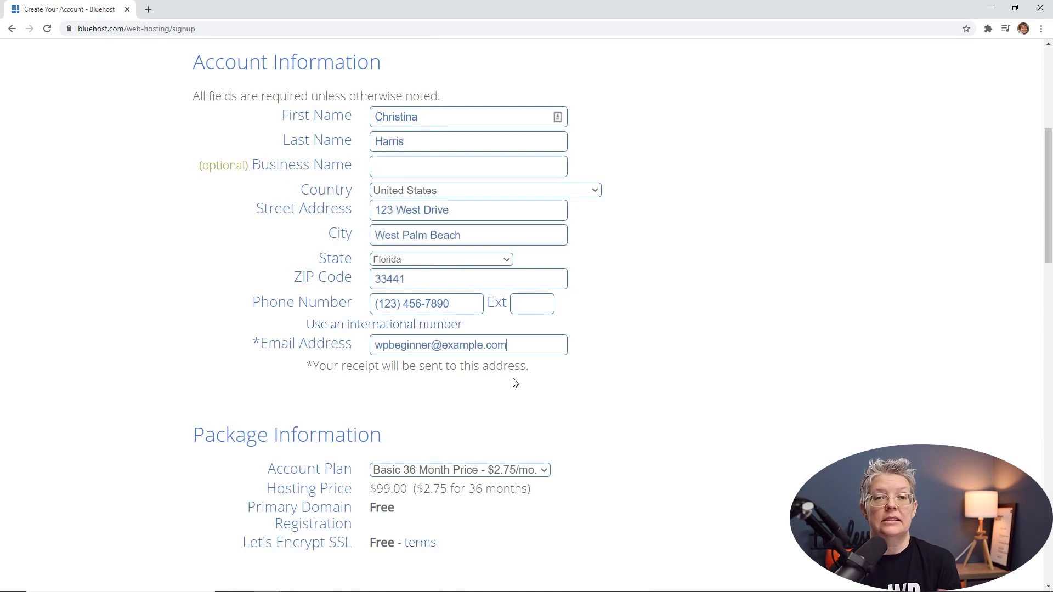
pyautogui.scroll(-6, 529, 389)
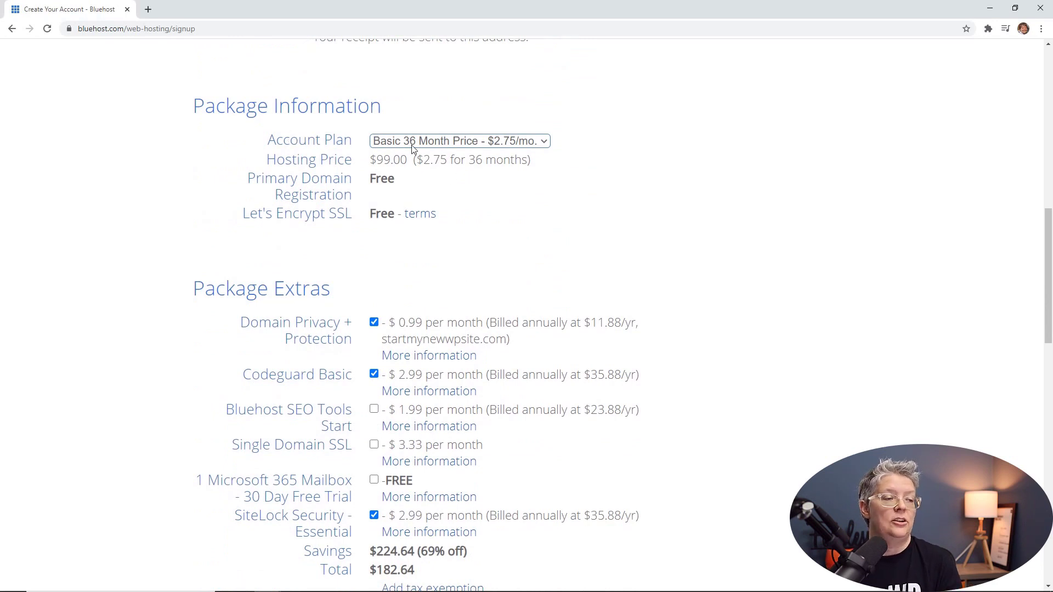
# Step: Change the account plan term from 36 months to Basic 12 Month at $4.95/mo
pyautogui.click(412, 144)
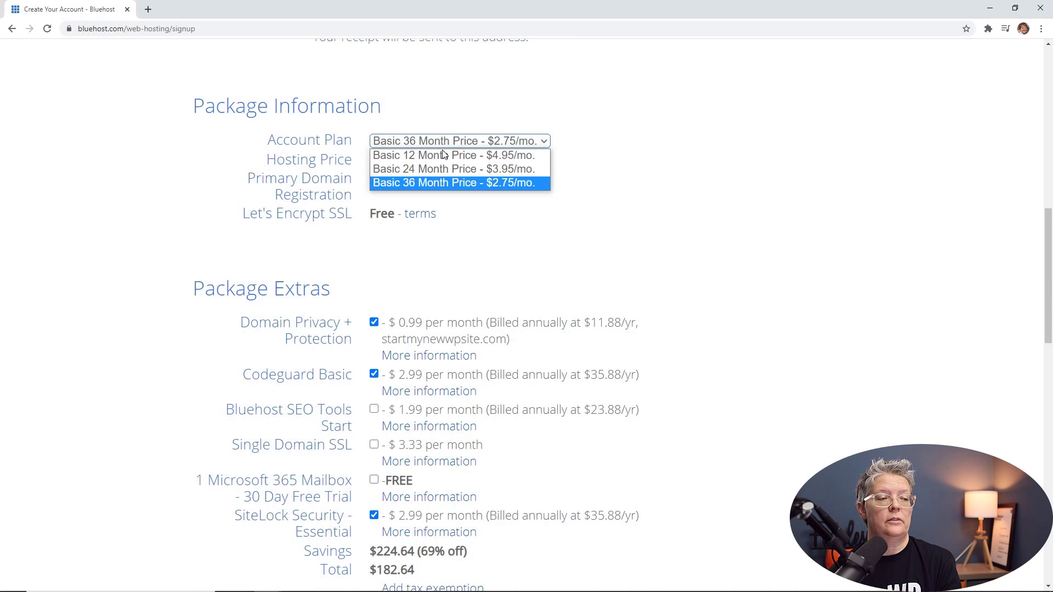
pyautogui.click(458, 145)
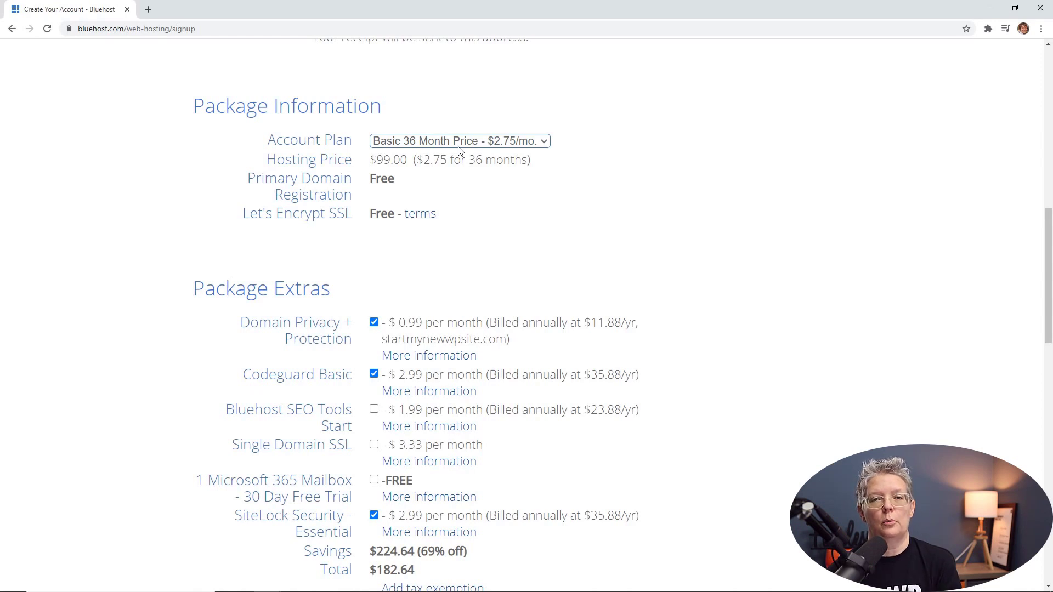
pyautogui.click(460, 144)
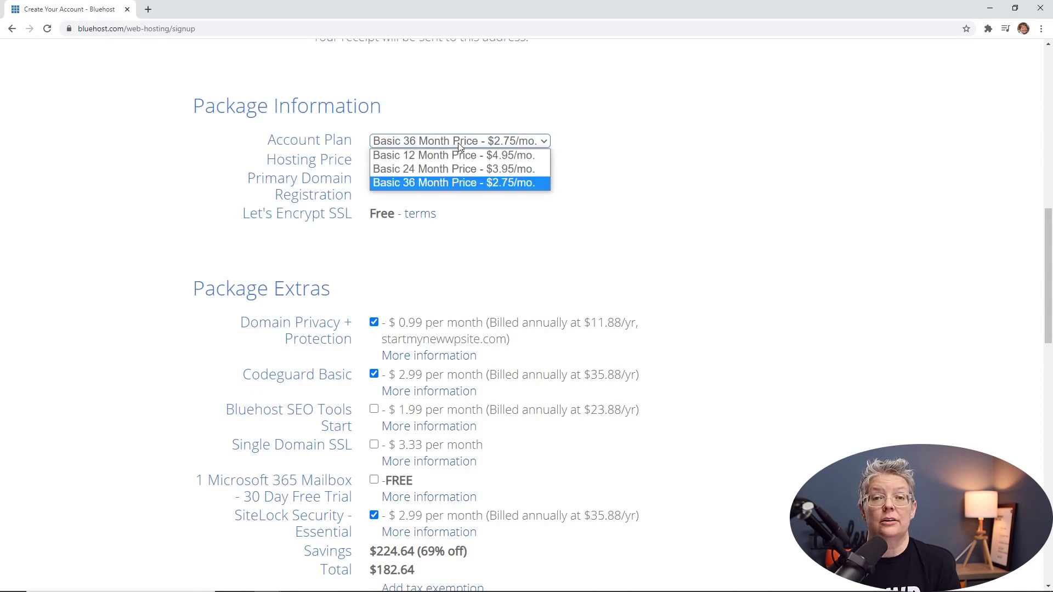
pyautogui.click(532, 217)
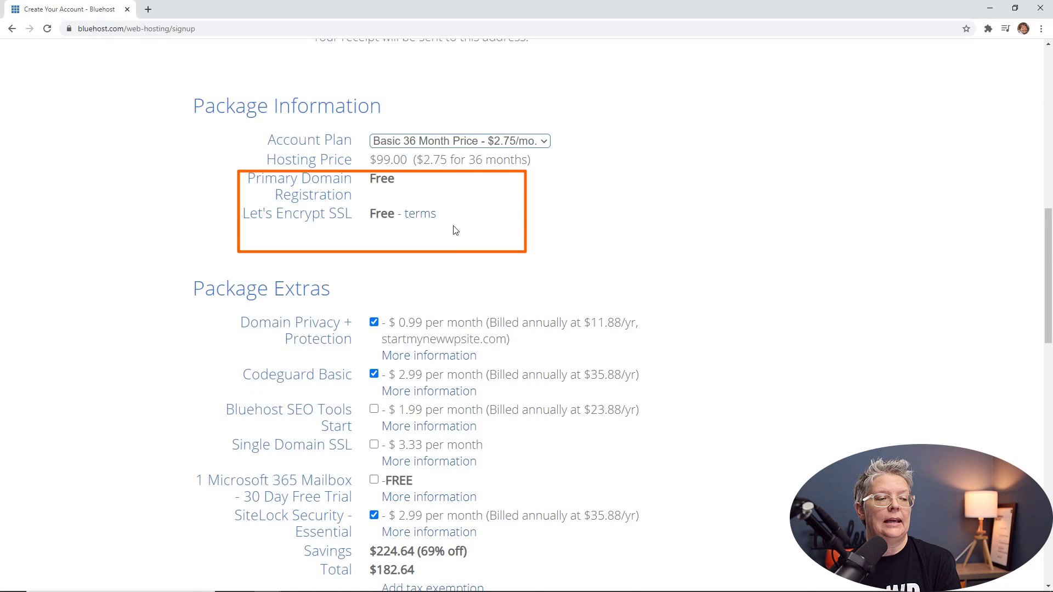
pyautogui.click(478, 143)
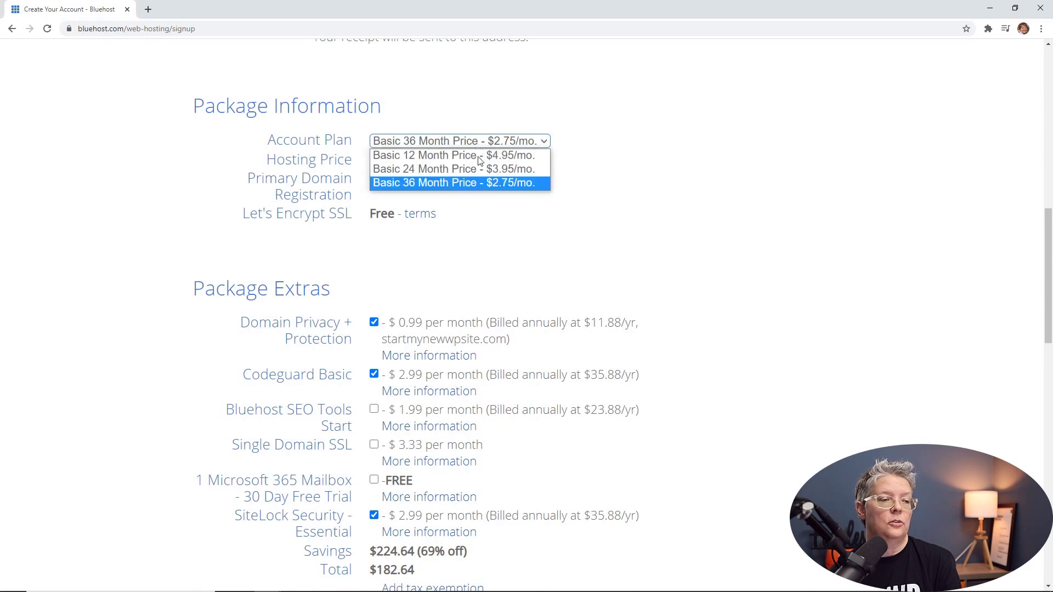
pyautogui.click(479, 156)
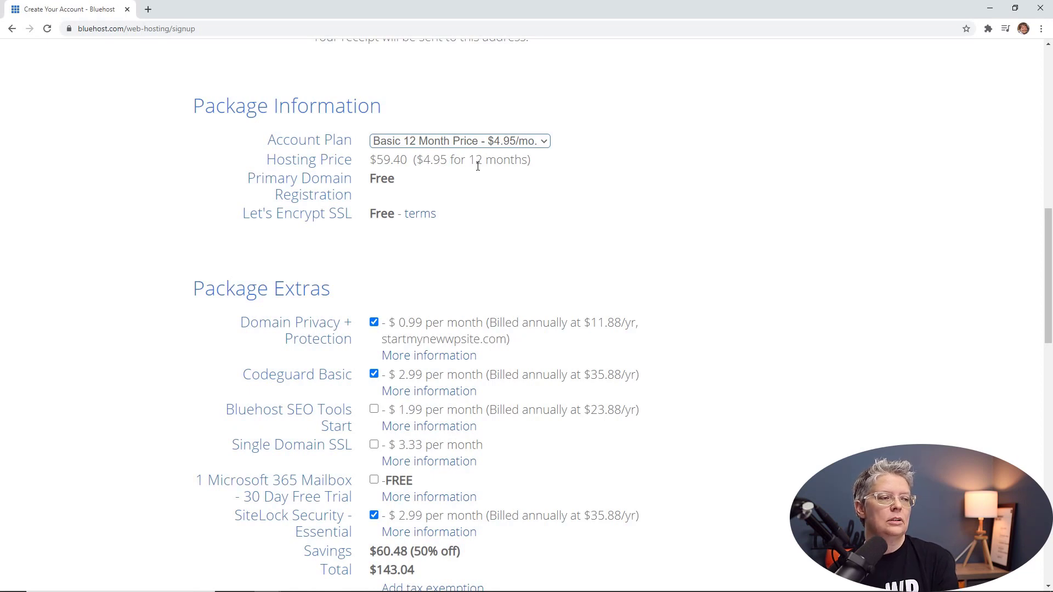
# Step: Untick Domain Privacy + Protection, Codeguard Basic and SiteLock Security, dismissing the privacy warning
pyautogui.scroll(-2, 478, 168)
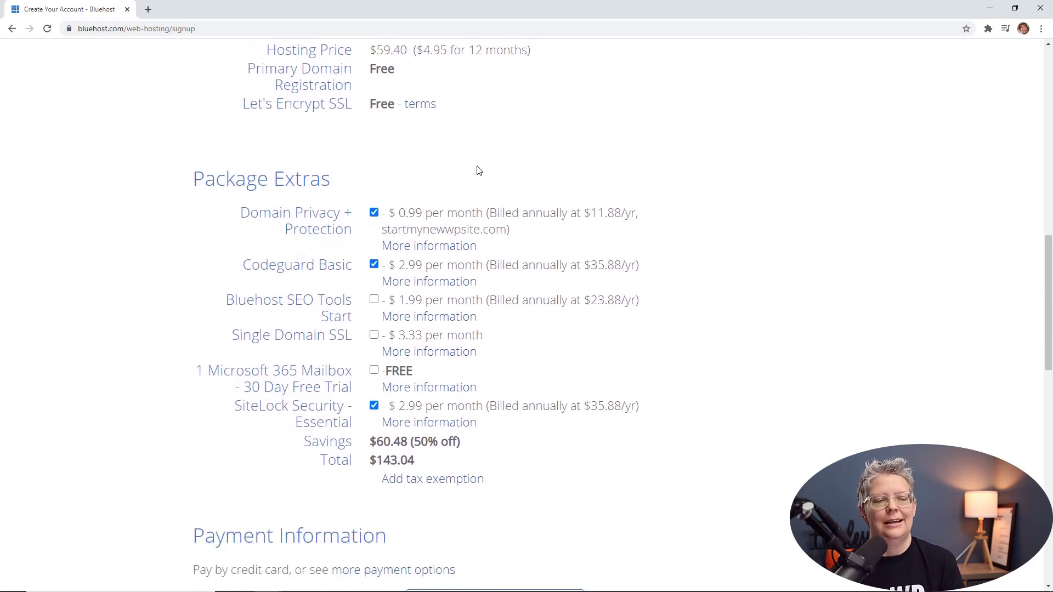
pyautogui.scroll(-1, 477, 170)
pyautogui.click(377, 159)
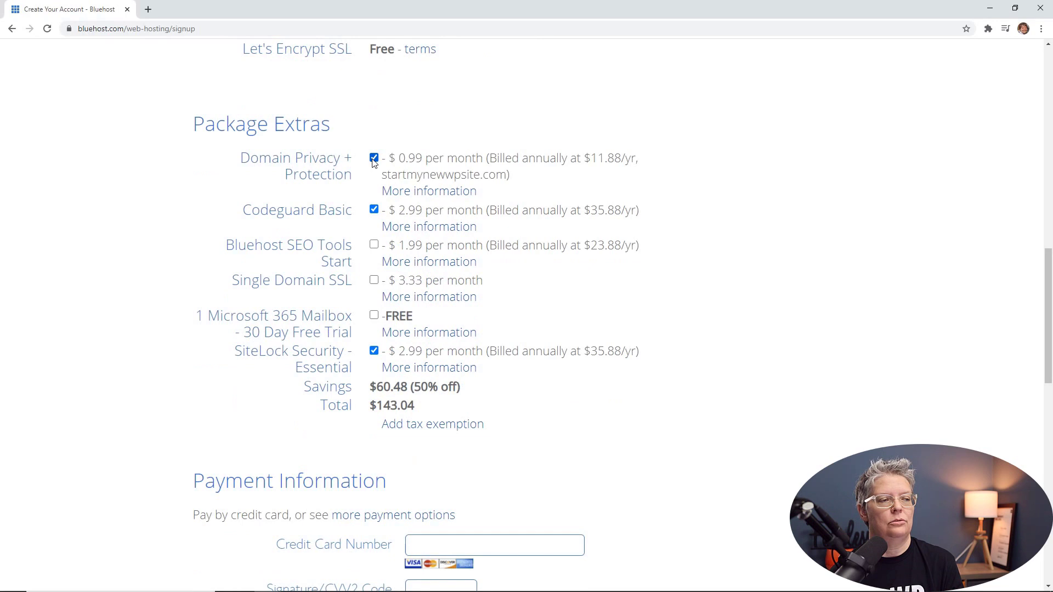
pyautogui.click(379, 209)
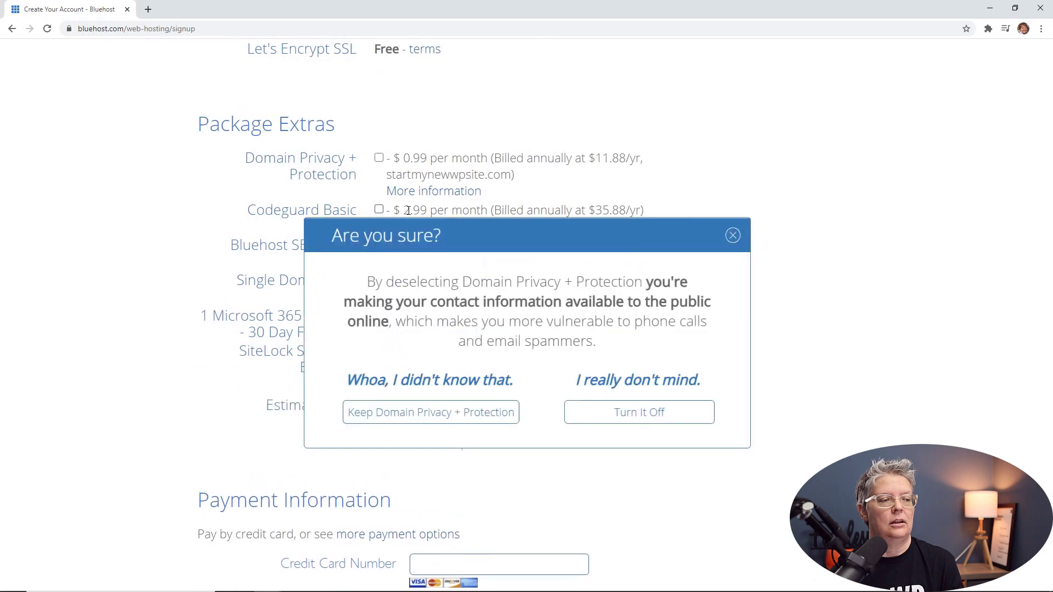
pyautogui.click(736, 237)
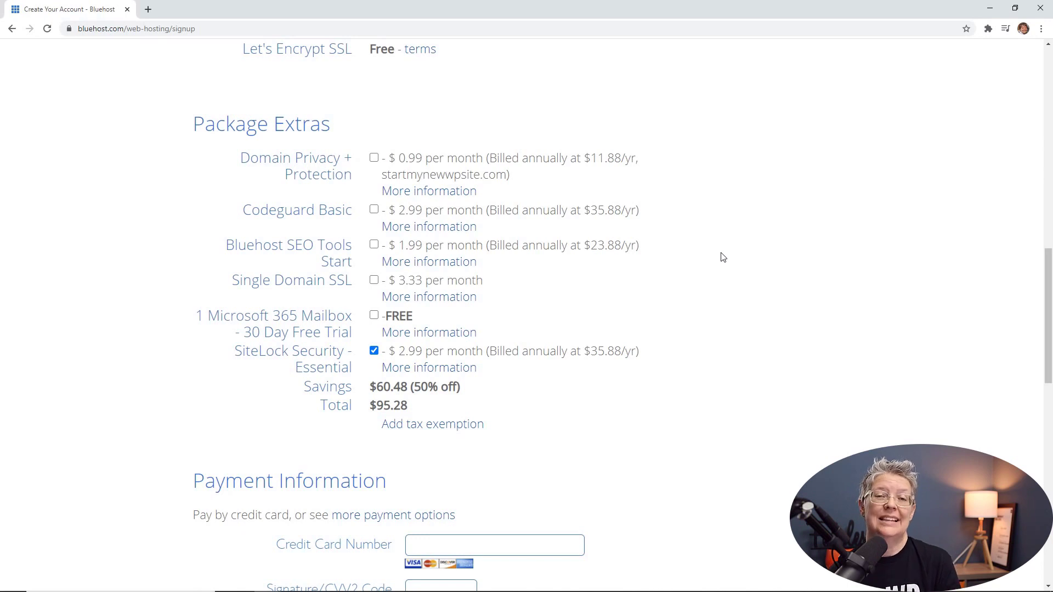
pyautogui.click(374, 352)
pyautogui.scroll(-2, 330, 333)
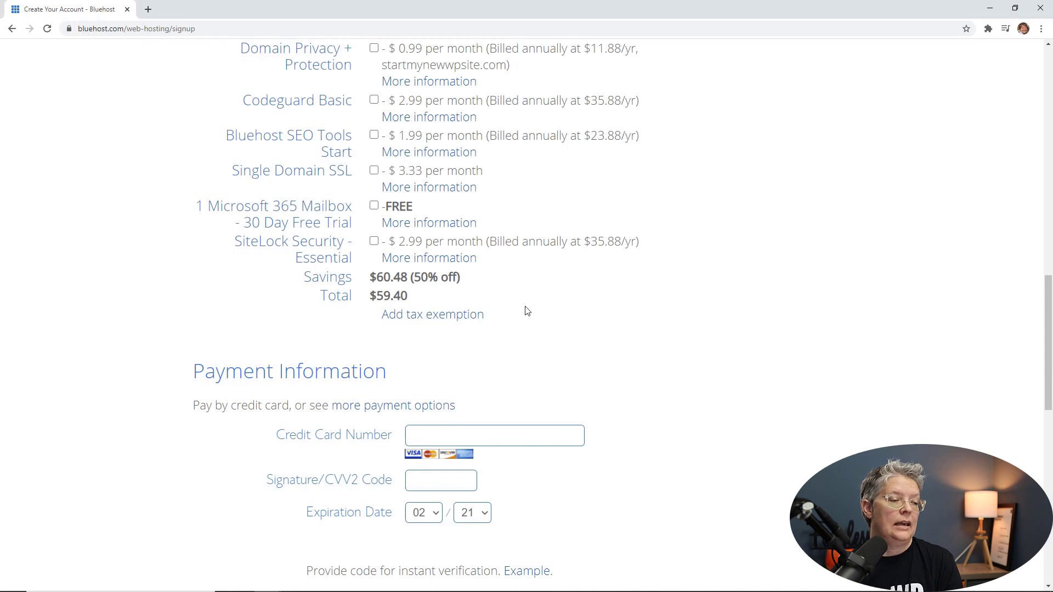
# Step: Go through Payment Information and tick the 'I have read and agree' auto-renewal checkbox
pyautogui.scroll(-4, 540, 306)
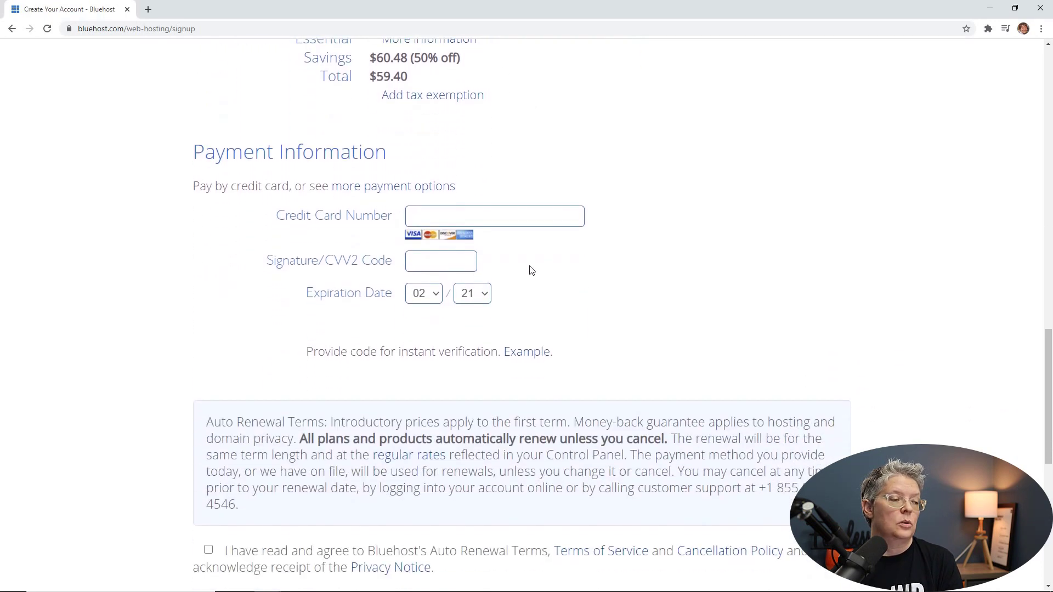
pyautogui.click(515, 219)
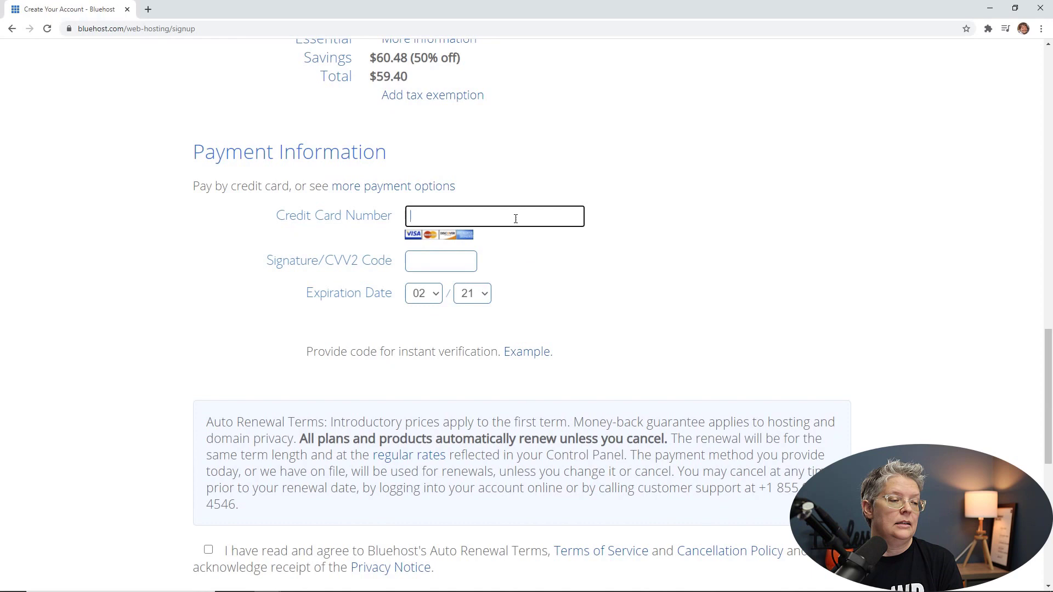
pyautogui.scroll(-2, 515, 219)
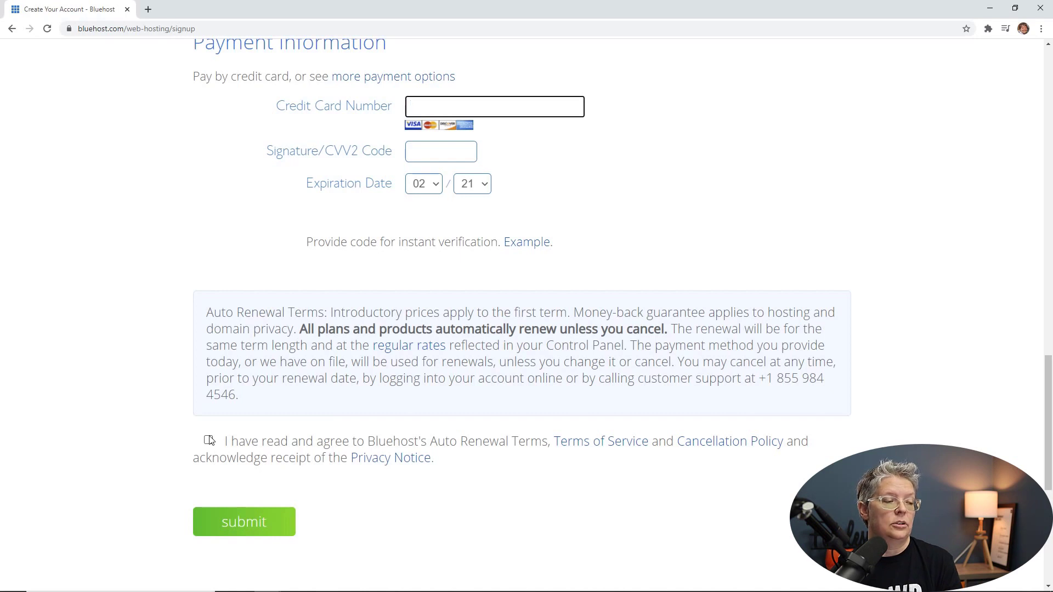
pyautogui.click(209, 441)
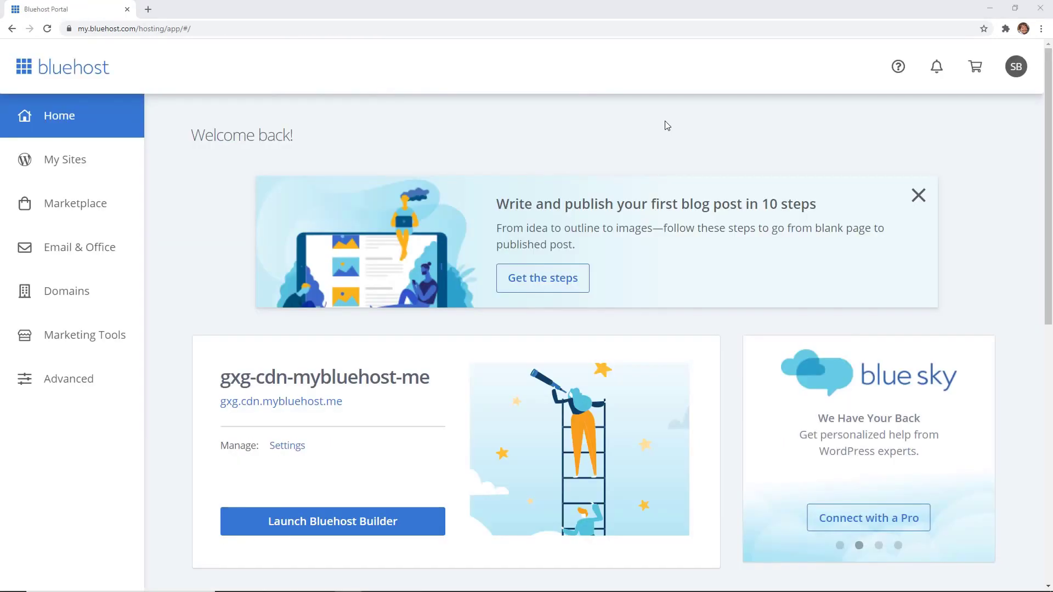
# Step: Go to Email & Office and open the Create an Email Account form for startyourwpsite.com
pyautogui.click(66, 257)
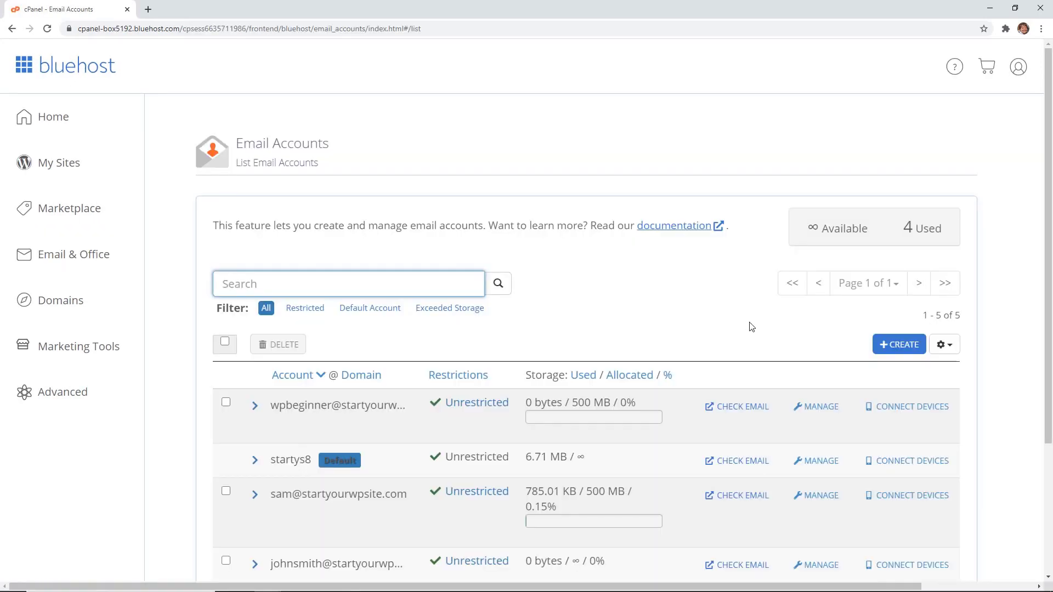
pyautogui.click(902, 351)
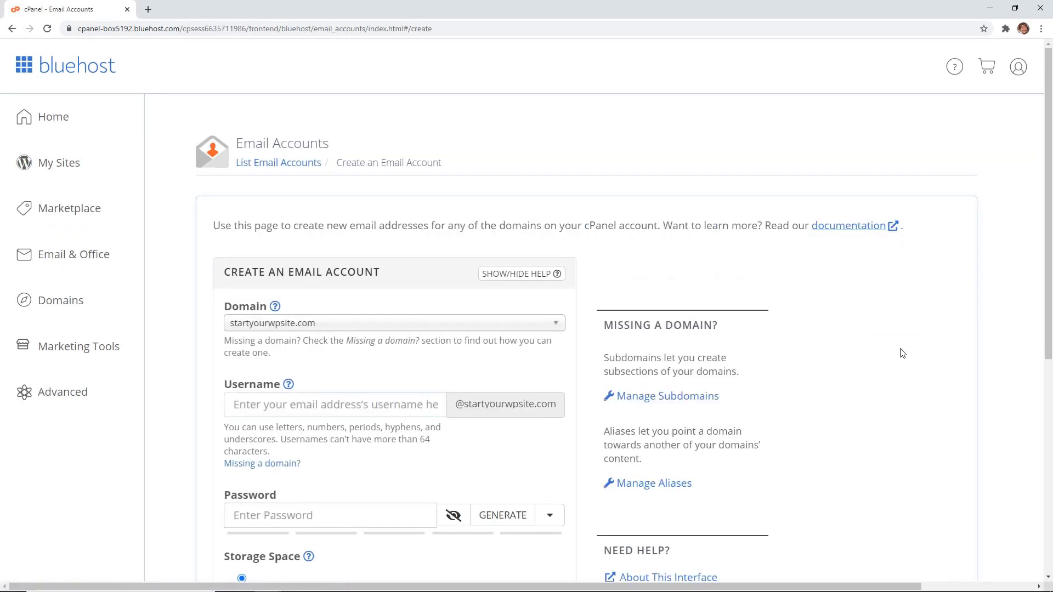
pyautogui.scroll(-2, 817, 361)
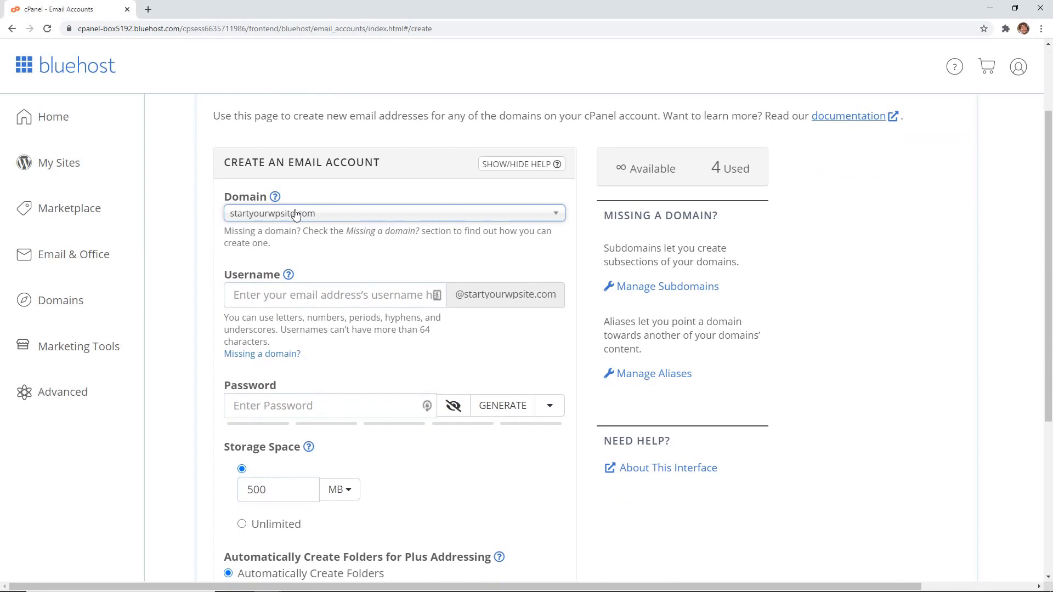
pyautogui.scroll(-1, 317, 254)
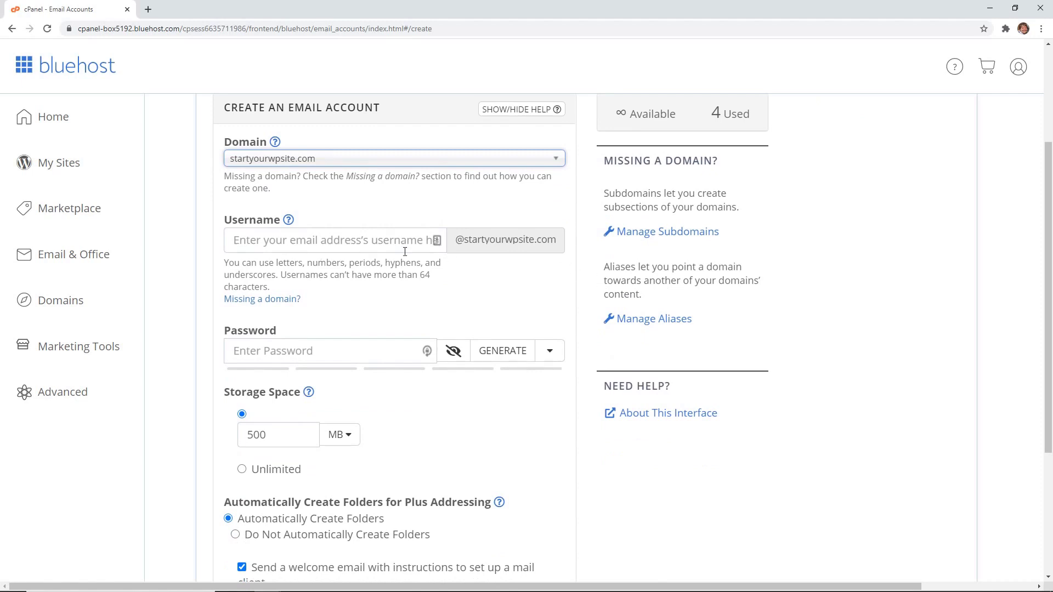
# Step: Enter the new email account's username and clear the pasted password
pyautogui.click(309, 251)
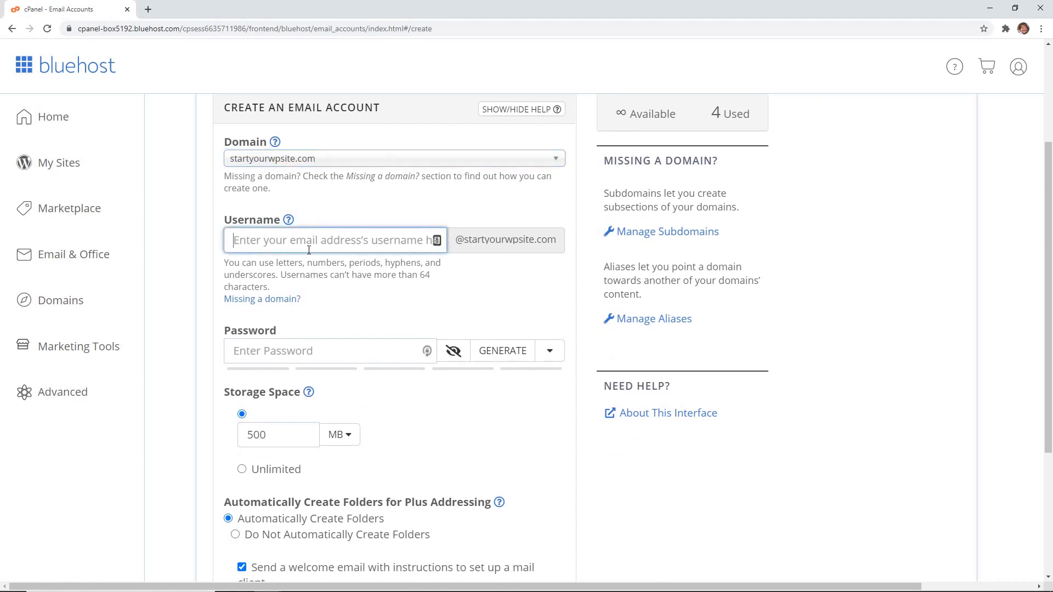
pyautogui.write('johndoe')
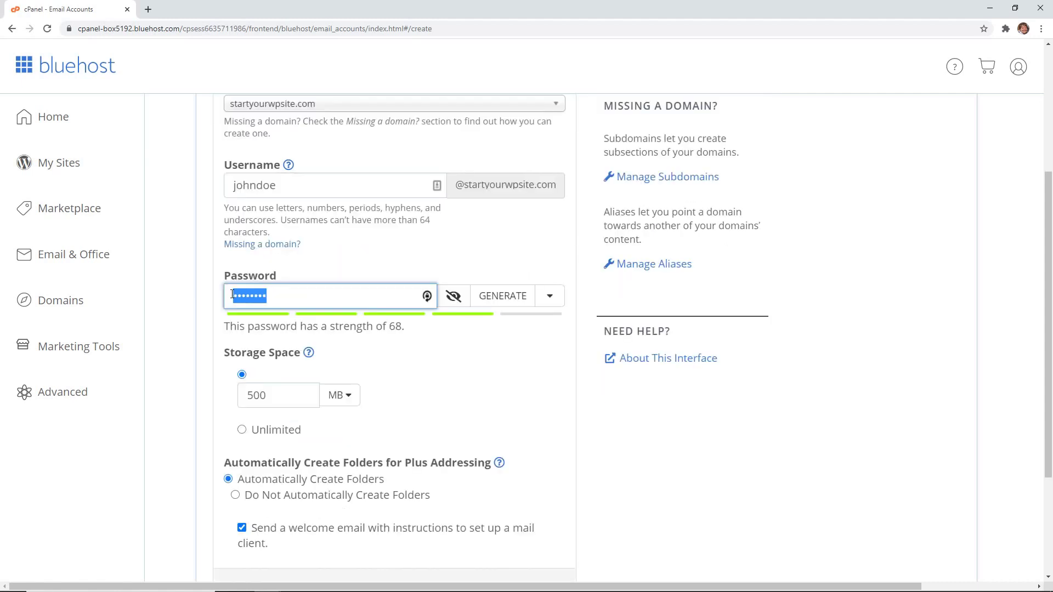
pyautogui.click(347, 351)
pyautogui.scroll(-1, 348, 351)
pyautogui.hotkey('ctrl', 'v')
pyautogui.press('BackSpace')
pyautogui.press('BackSpace')
# Step: Generate a random 12-character password rated strength 100 and select it
pyautogui.click(489, 384)
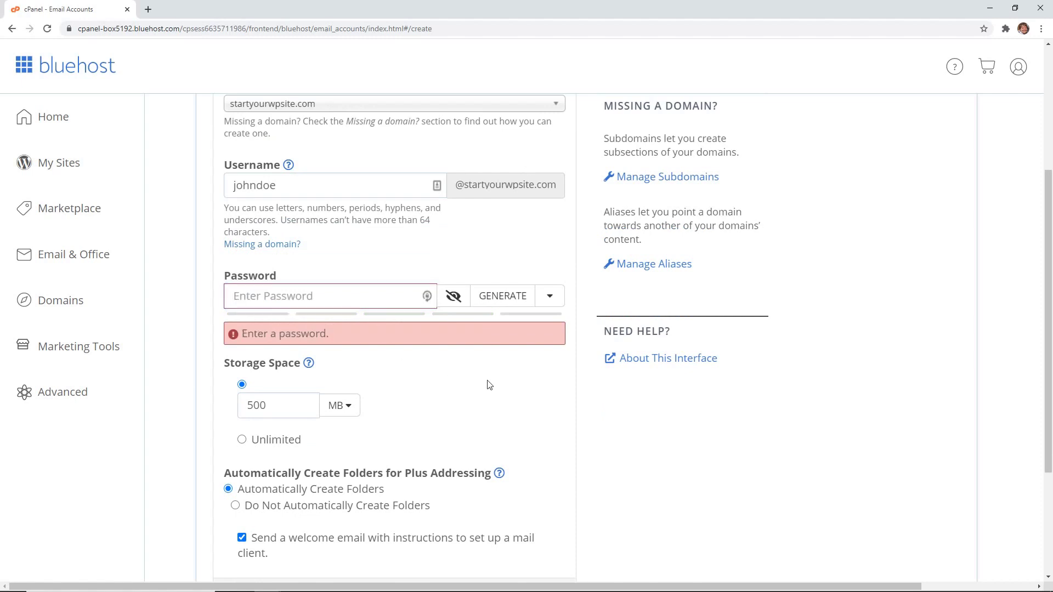
pyautogui.click(550, 296)
pyautogui.click(498, 296)
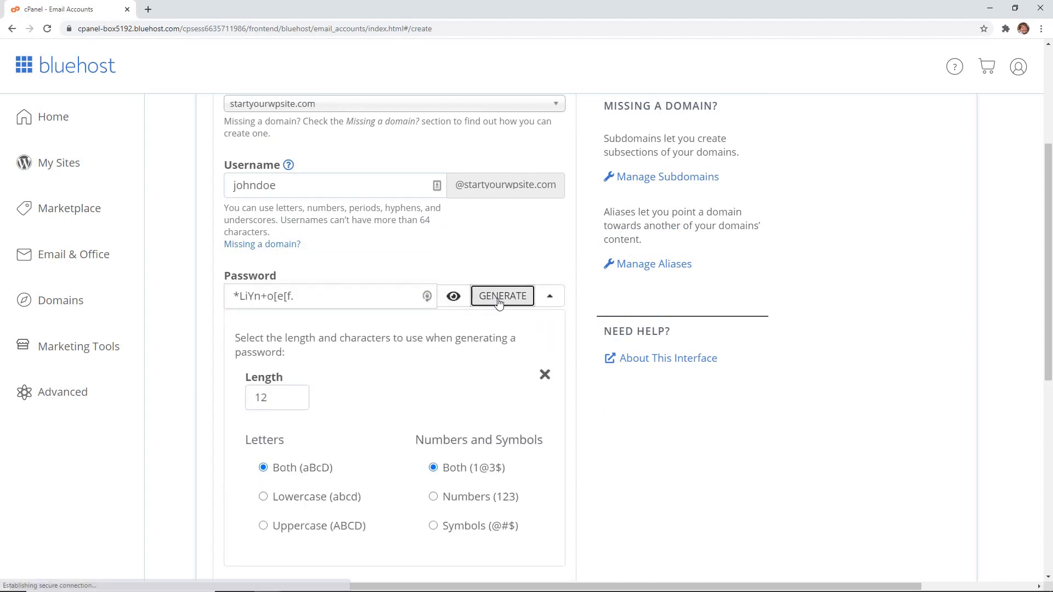
pyautogui.moveTo(296, 296); pyautogui.dragTo(199, 306)
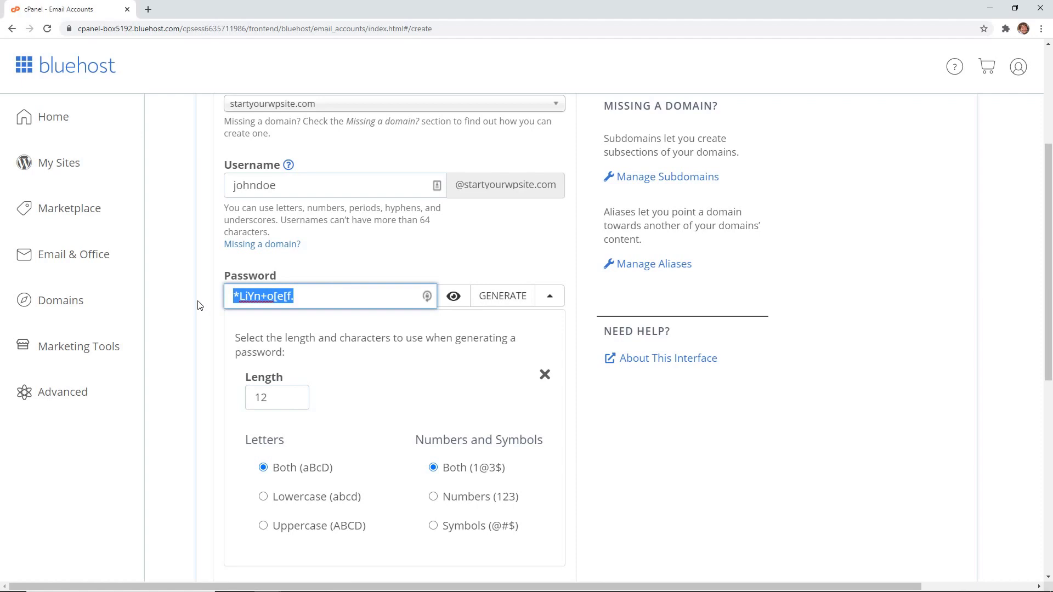
pyautogui.click(200, 306)
pyautogui.scroll(-3, 219, 329)
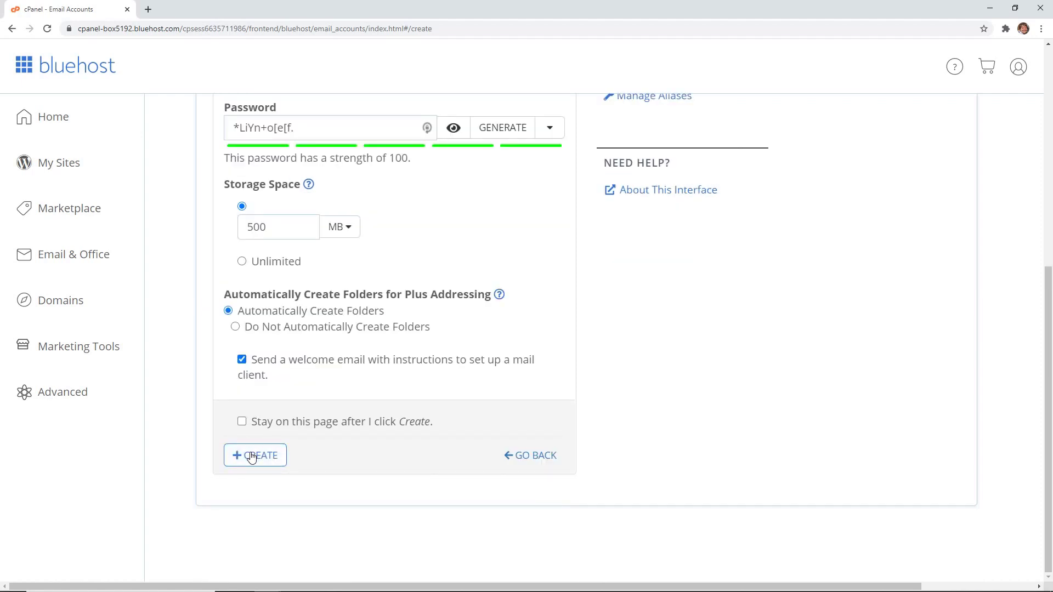
# Step: Submit the form and confirm the new account is listed with 0 bytes of 500 MB used
pyautogui.click(251, 457)
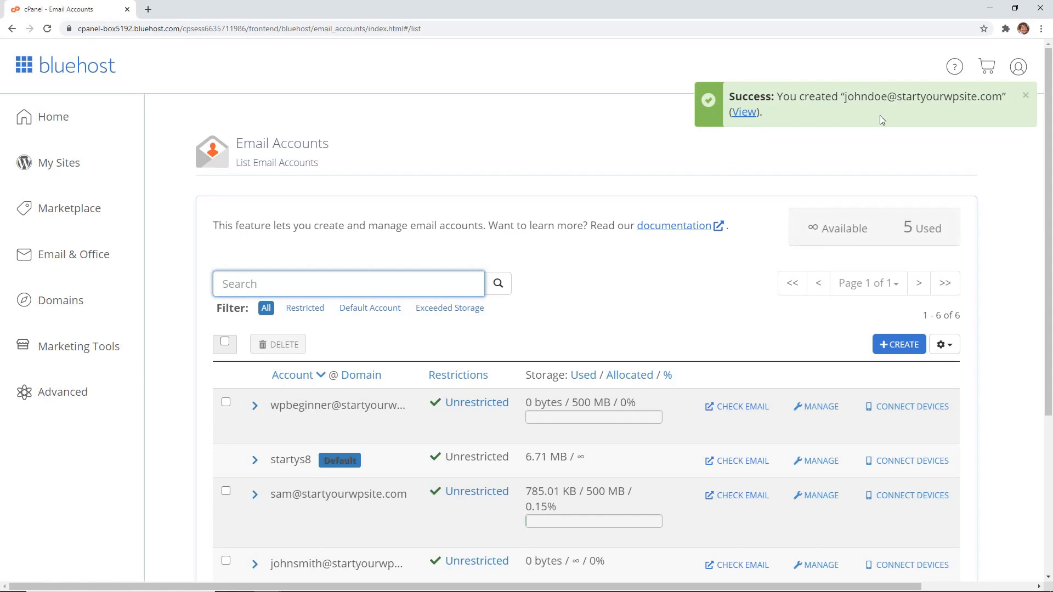
pyautogui.scroll(-3, 761, 170)
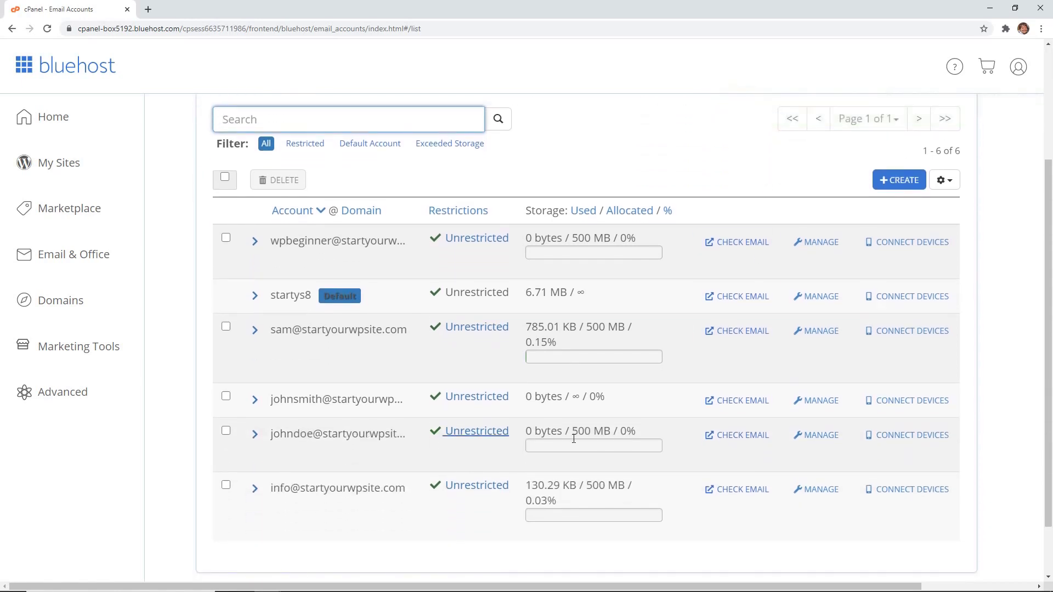
# Step: Open the new account's Roundcube inbox, set to open automatically at every login
pyautogui.click(743, 437)
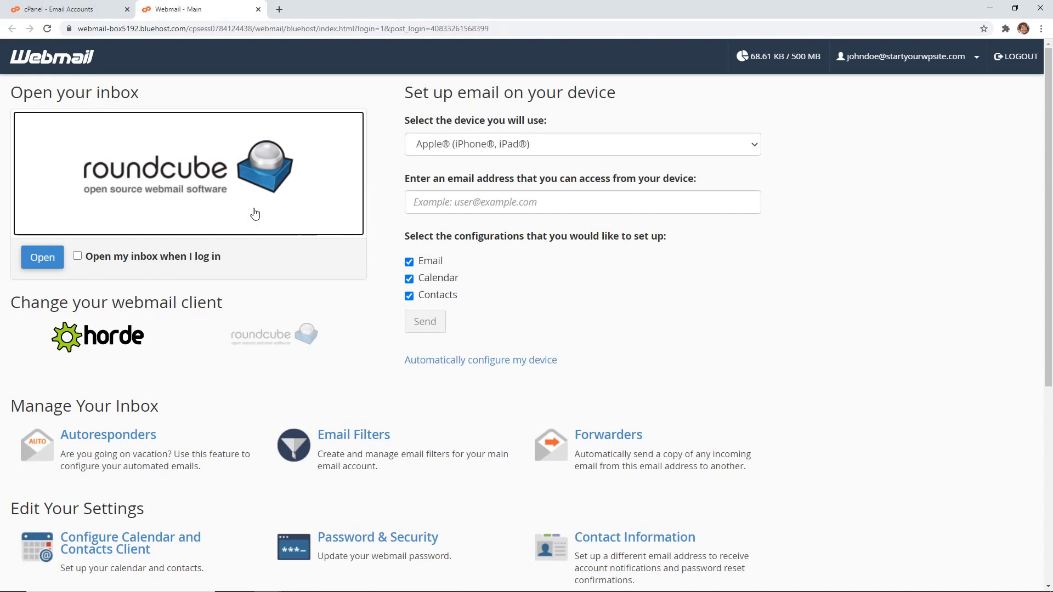
pyautogui.click(78, 257)
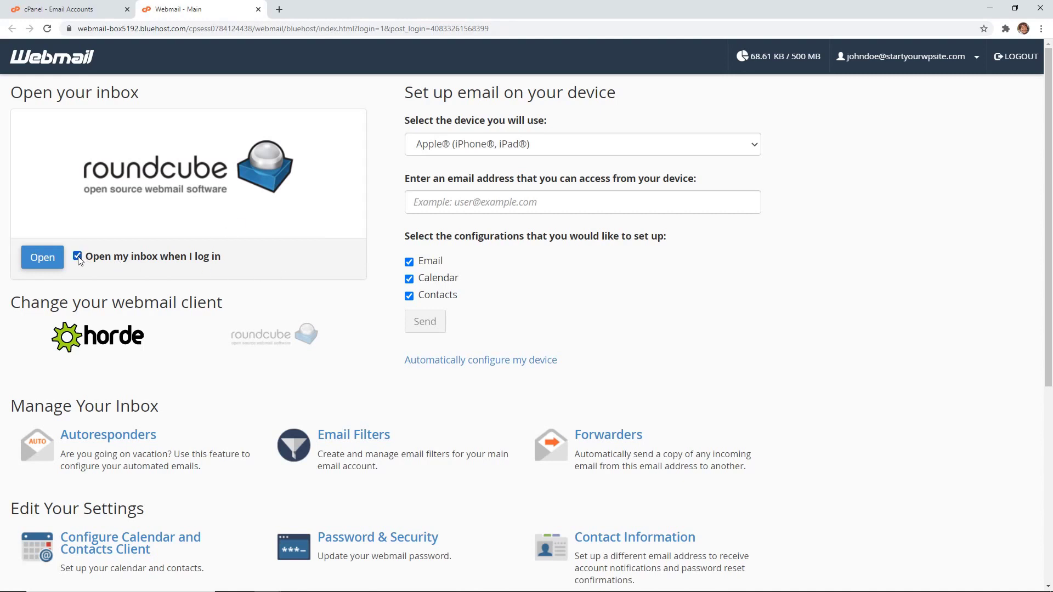
pyautogui.click(38, 262)
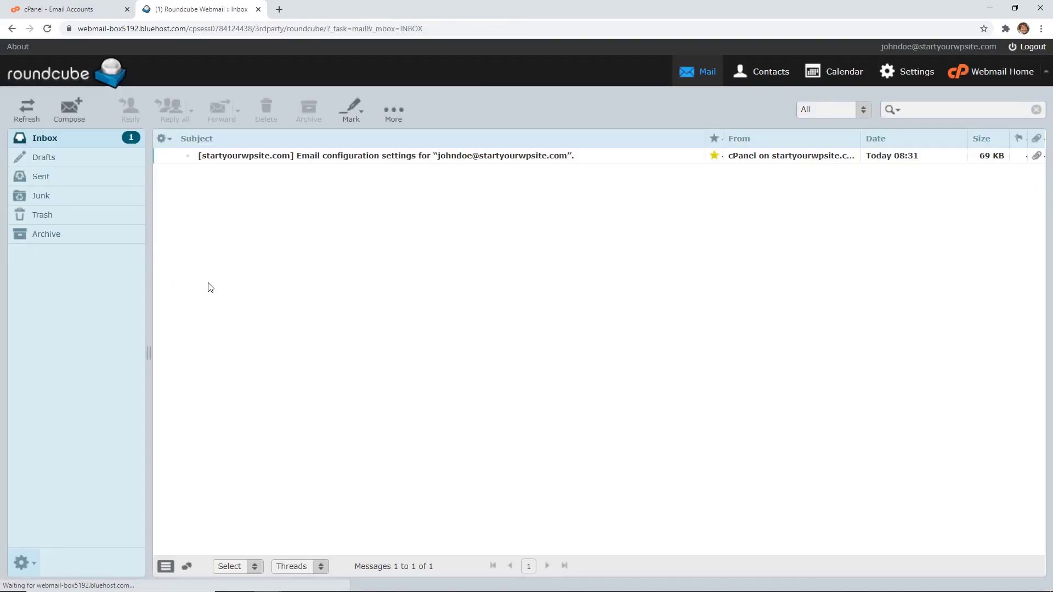
# Step: Back in Email Accounts, view the new account's device setup instructions and manual mail settings
pyautogui.click(93, 8)
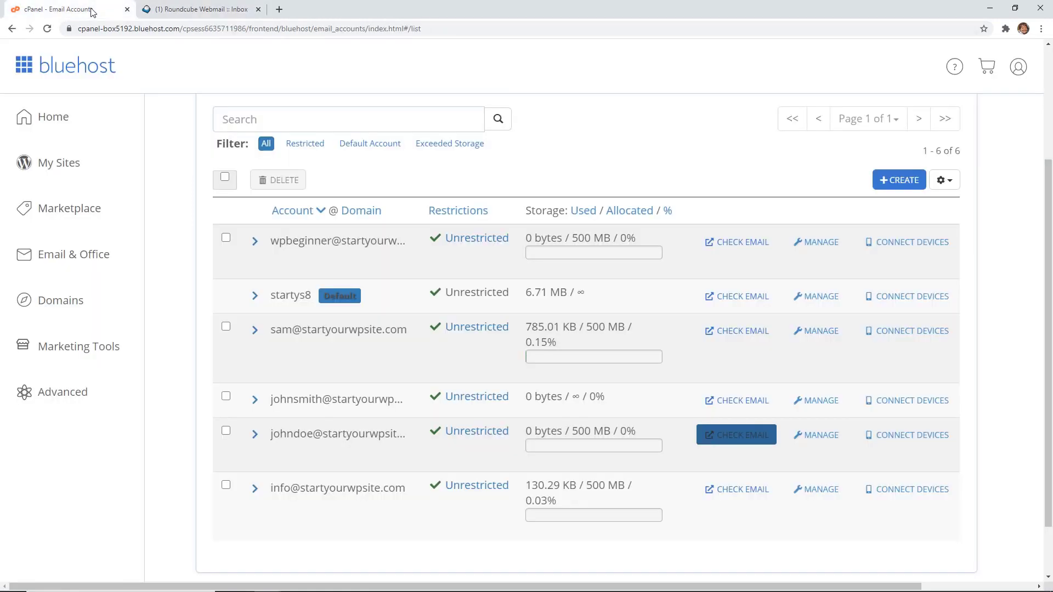
pyautogui.click(897, 442)
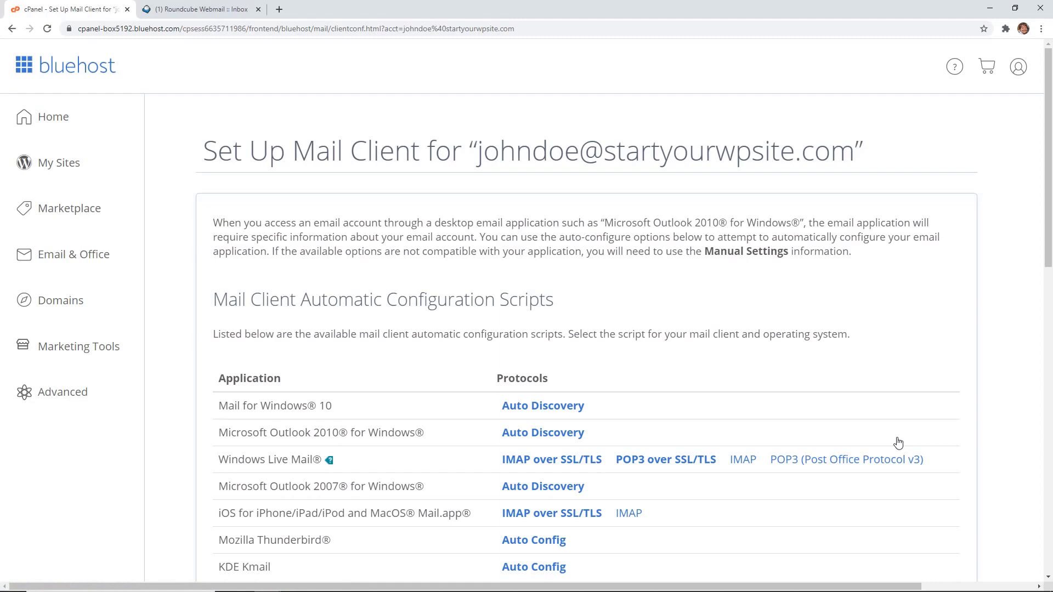
pyautogui.scroll(-3, 898, 411)
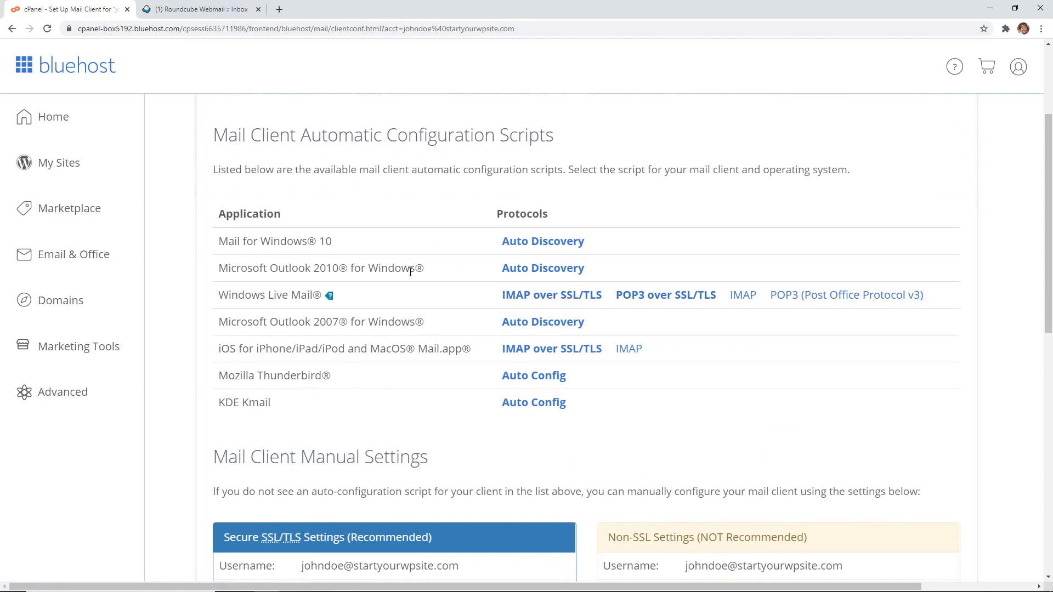
pyautogui.scroll(-7, 665, 384)
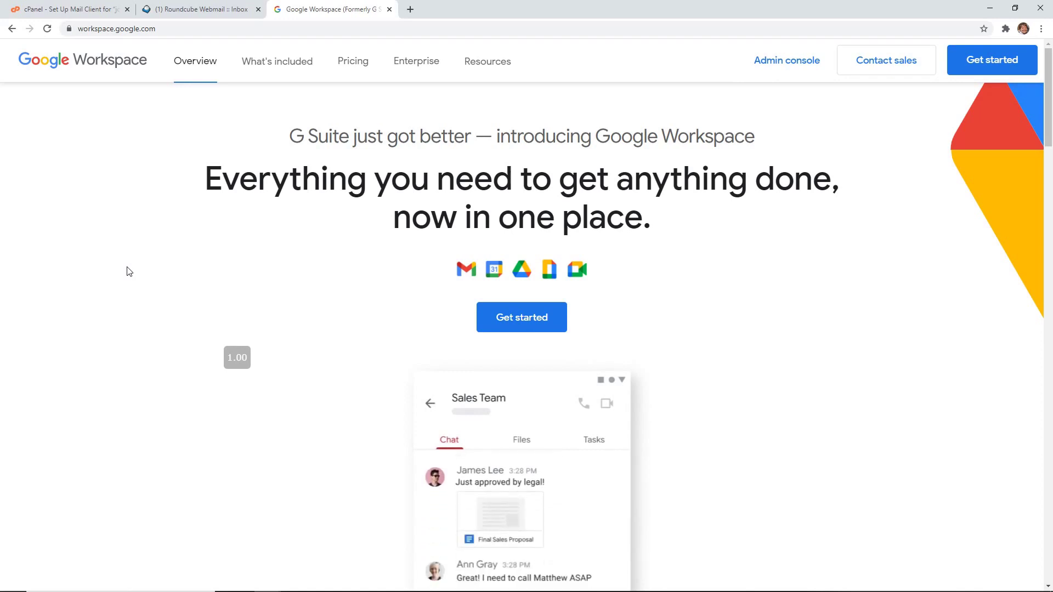
# Step: Compare the Google Workspace pricing plans and start the Business Starter signup
pyautogui.click(357, 64)
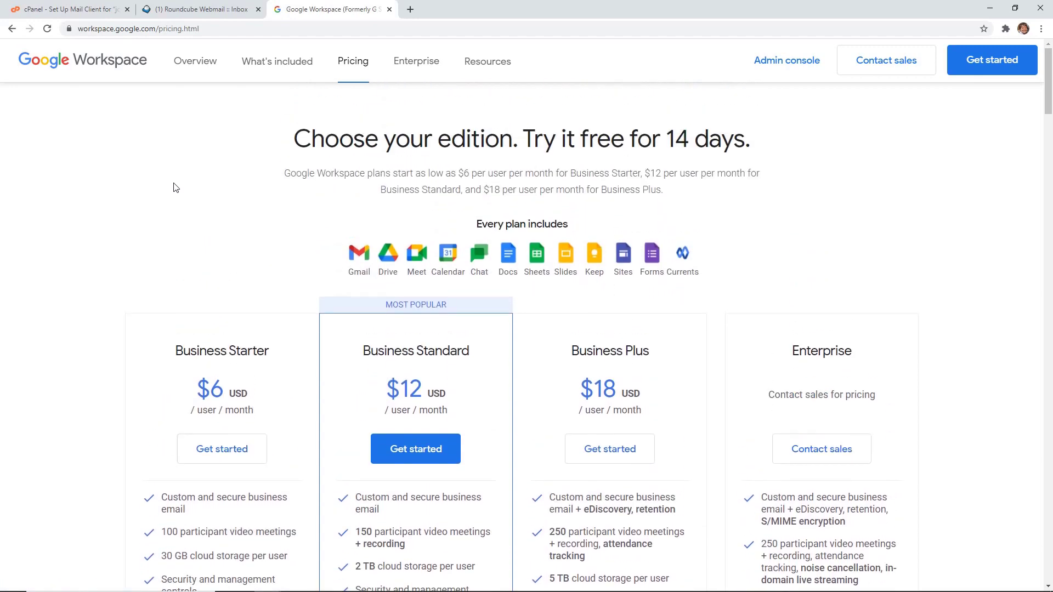
pyautogui.scroll(-2, 173, 188)
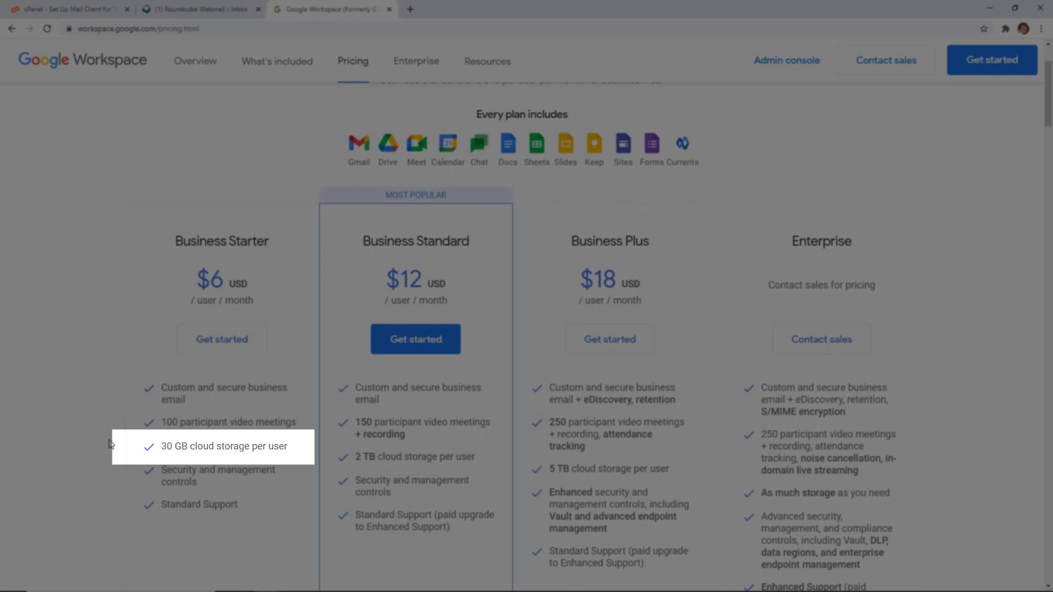
pyautogui.scroll(-2, 110, 445)
pyautogui.scroll(1, 110, 444)
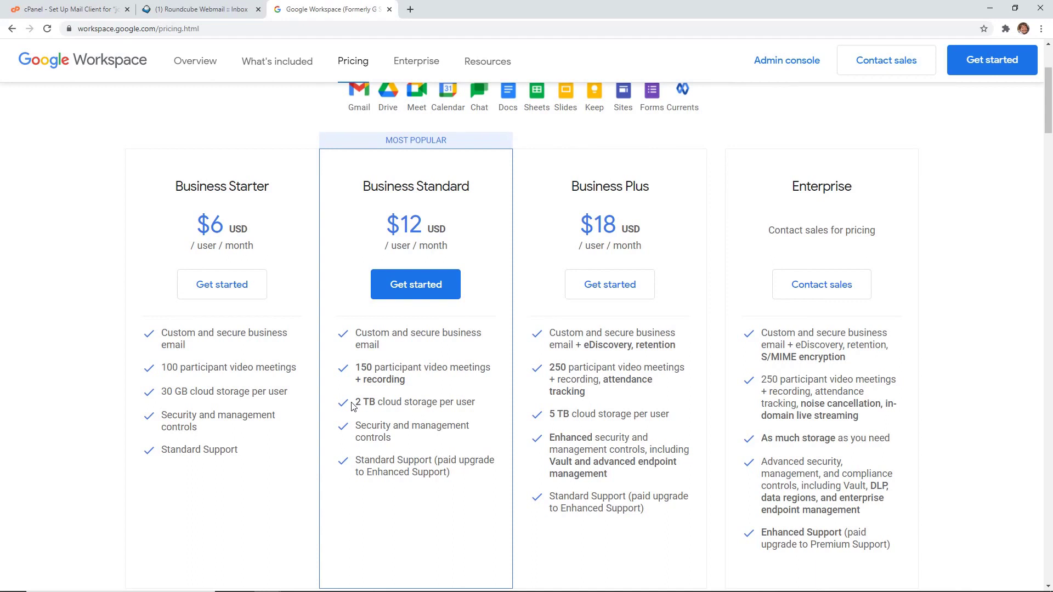
pyautogui.scroll(2, 354, 406)
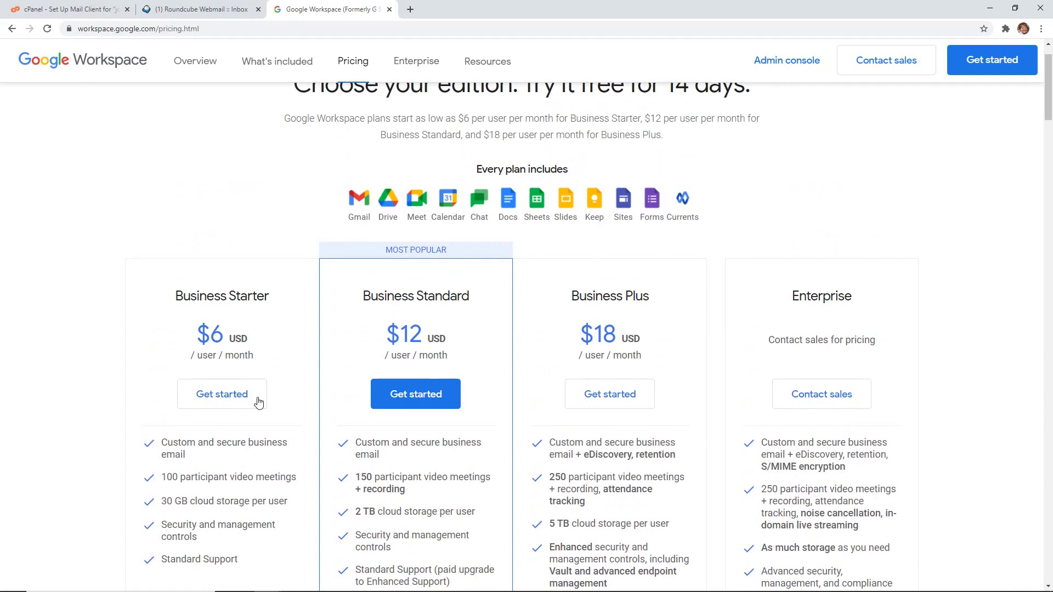
pyautogui.click(236, 401)
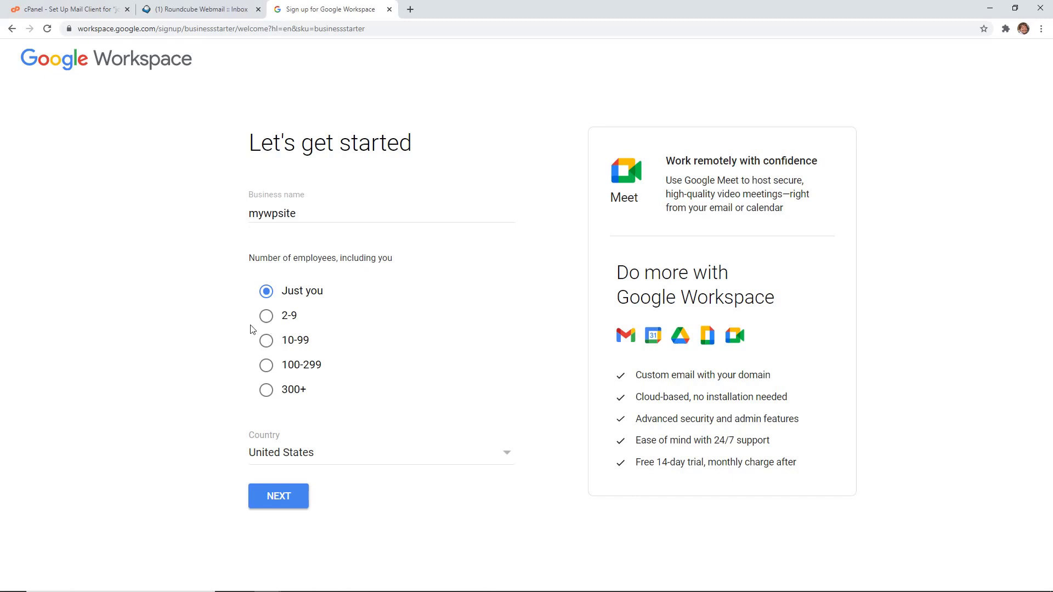
# Step: Continue to contact info and enter the admin's first name, last name and current e-mail
pyautogui.click(281, 501)
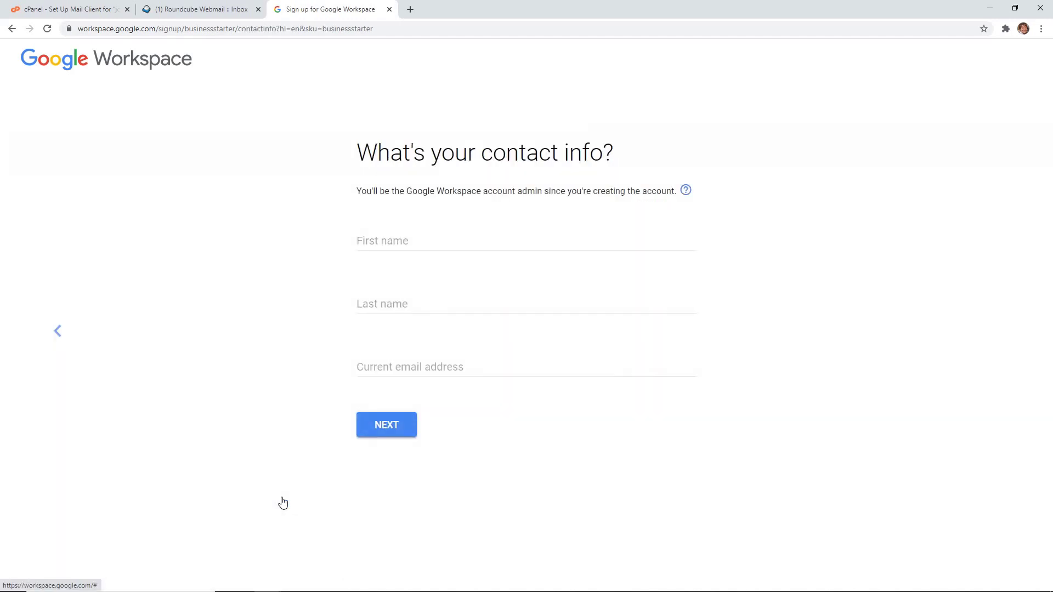
pyautogui.click(387, 239)
pyautogui.press('Tab')
pyautogui.press('Tab')
pyautogui.write('christina@example.com')
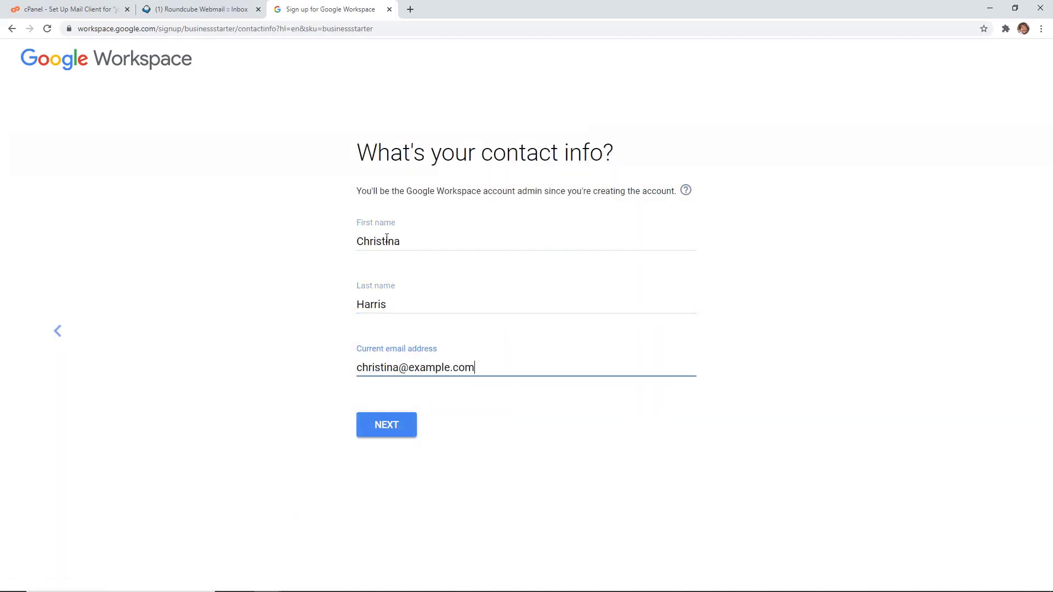
pyautogui.press('Return')
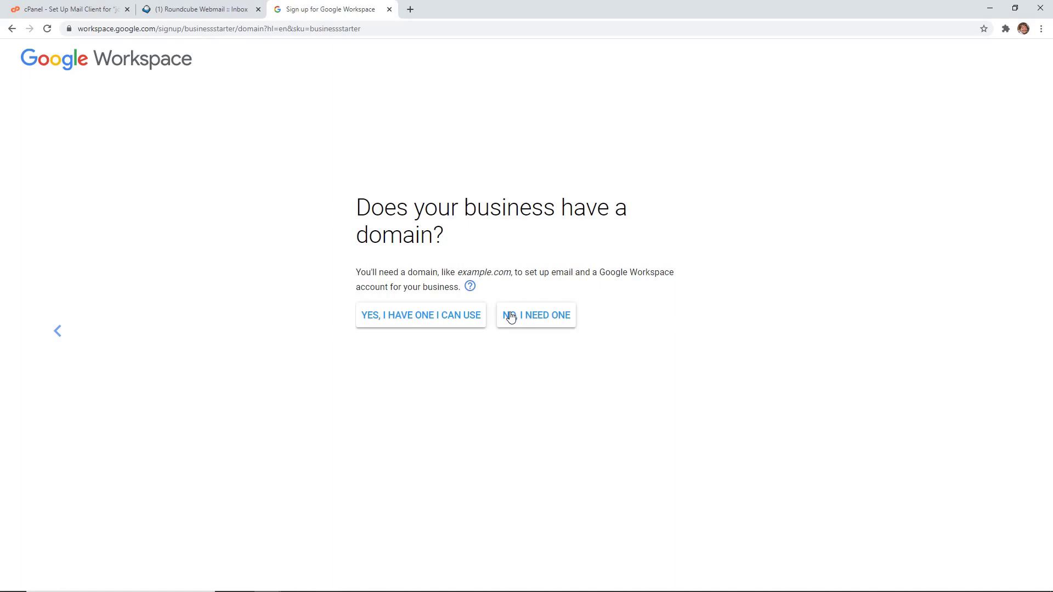
# Step: Enter the existing domain startyourwpsite.com, confirm it, and accept the user-education prompt
pyautogui.click(454, 323)
pyautogui.write('startyourwpsite.com')
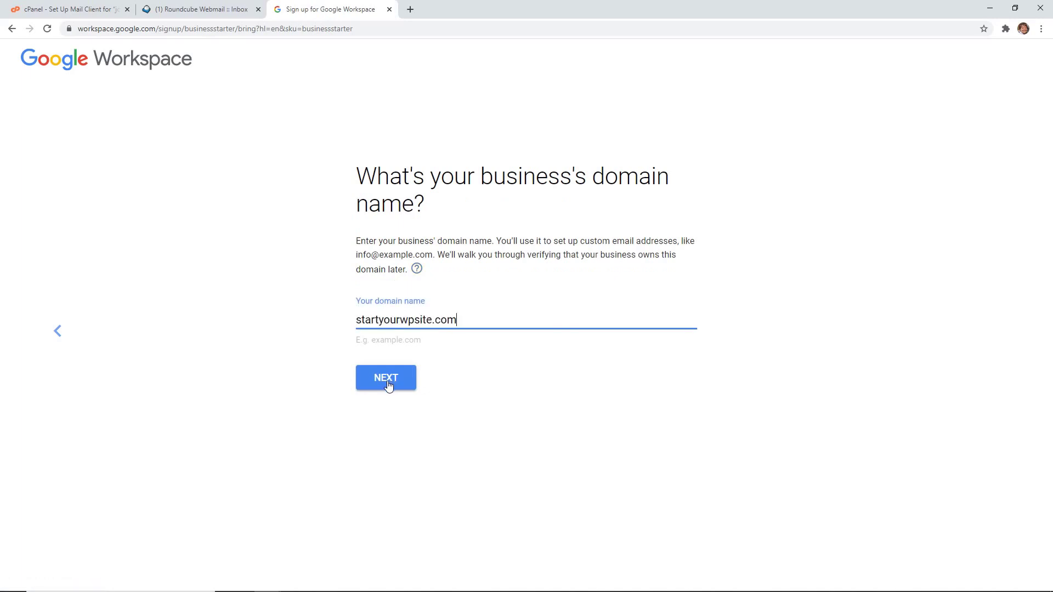
pyautogui.click(387, 382)
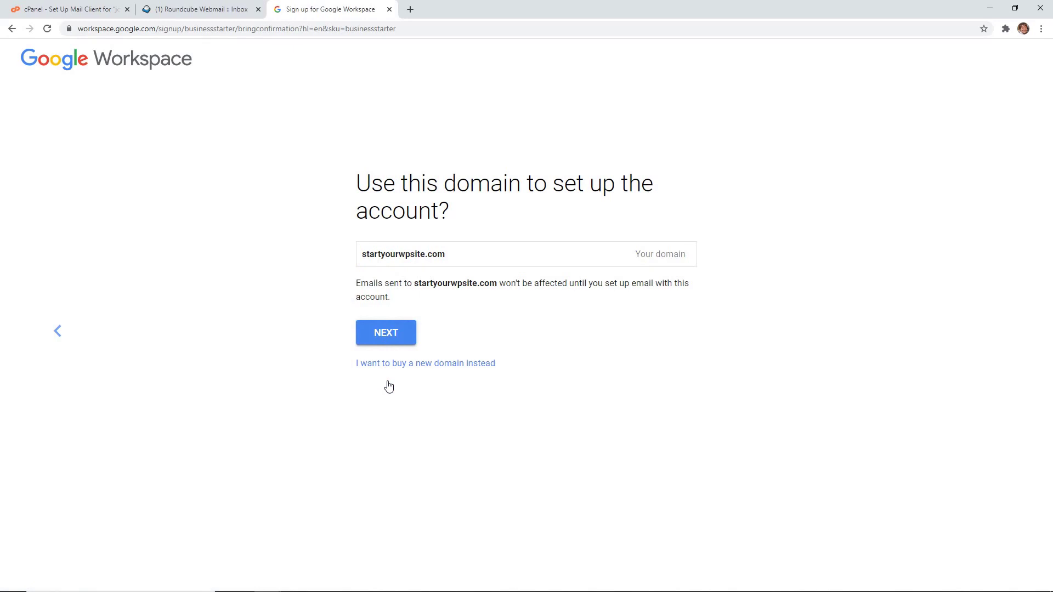
pyautogui.click(388, 333)
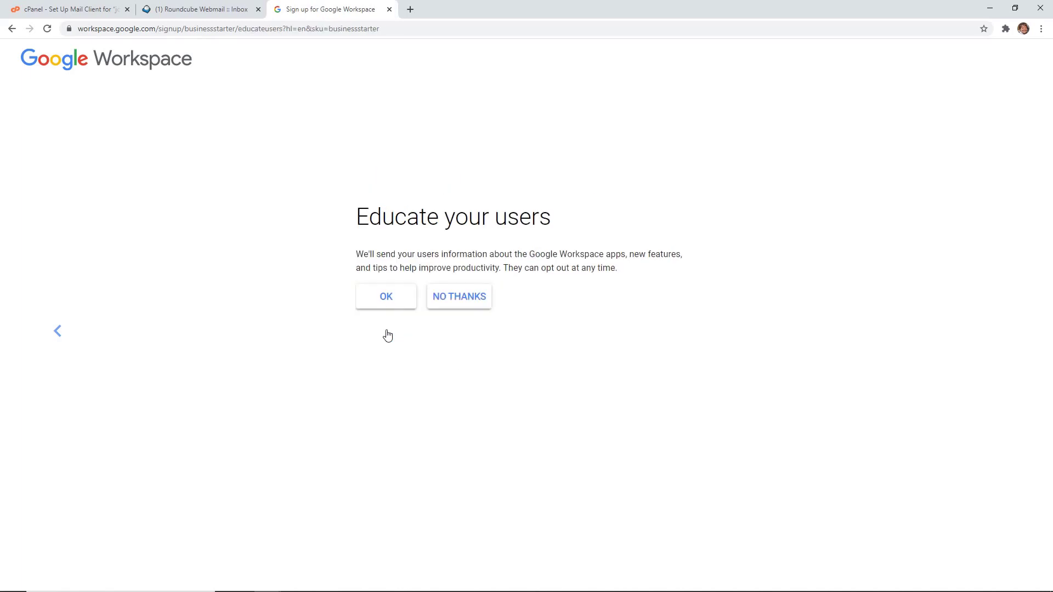
pyautogui.click(387, 296)
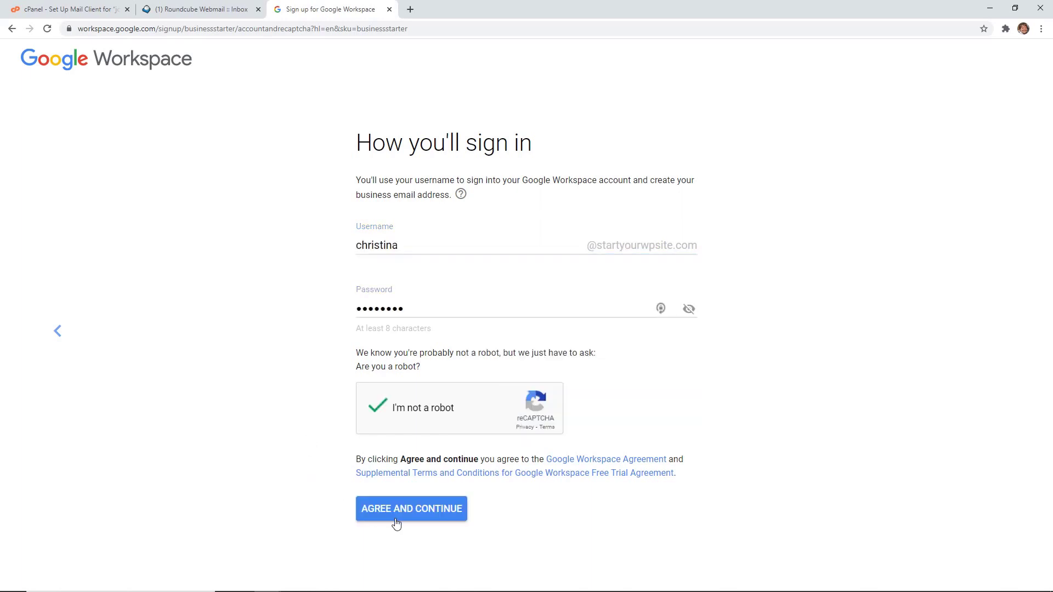
# Step: Agree to the terms and accept the $6.00 Business Starter Flexible Plan, reviewing checkout
pyautogui.click(403, 519)
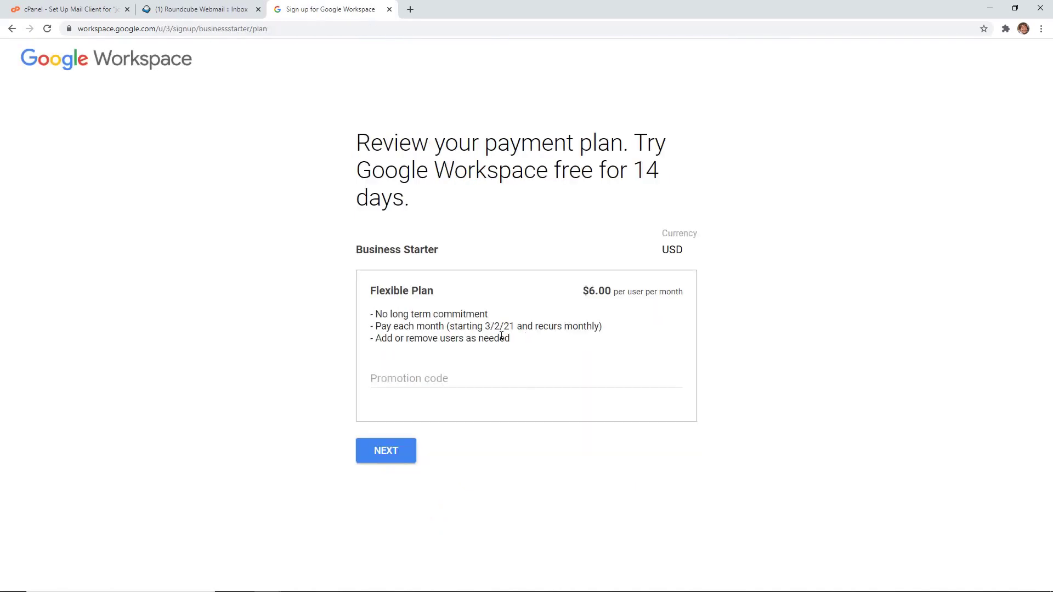
pyautogui.click(380, 451)
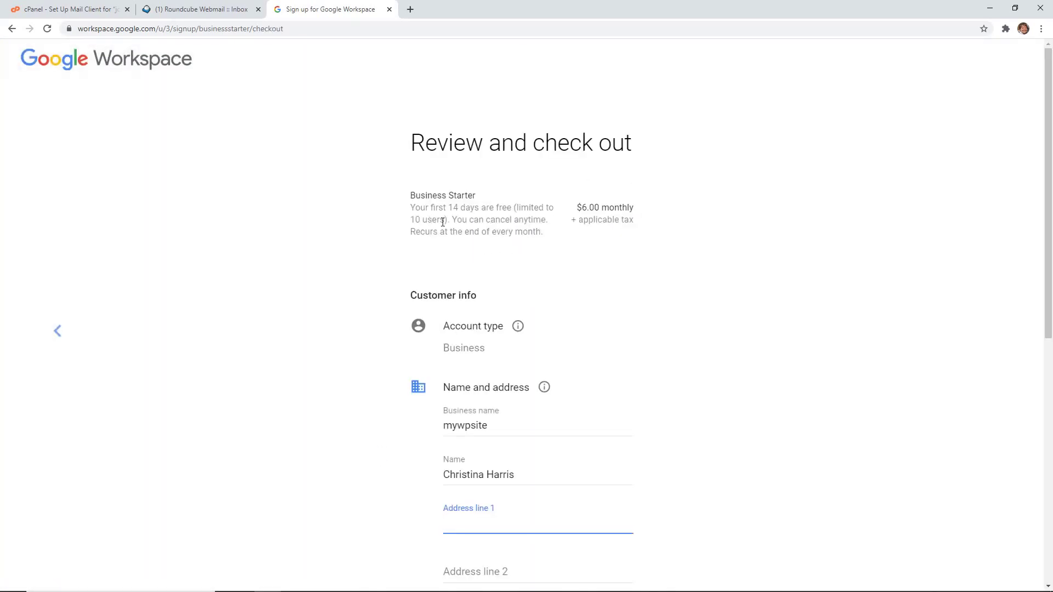
pyautogui.scroll(-4, 364, 275)
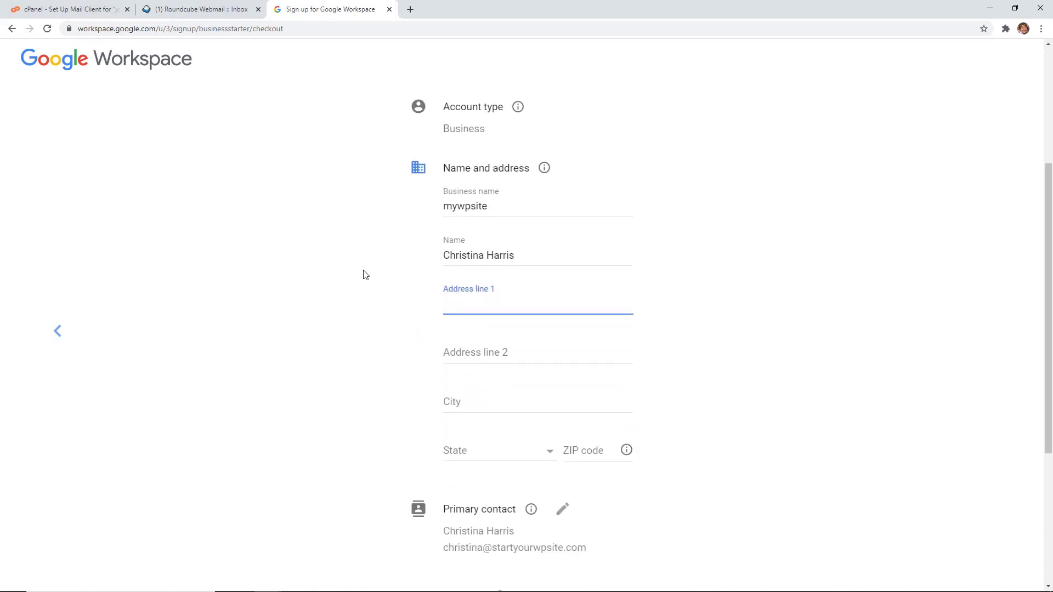
pyautogui.scroll(-4, 365, 275)
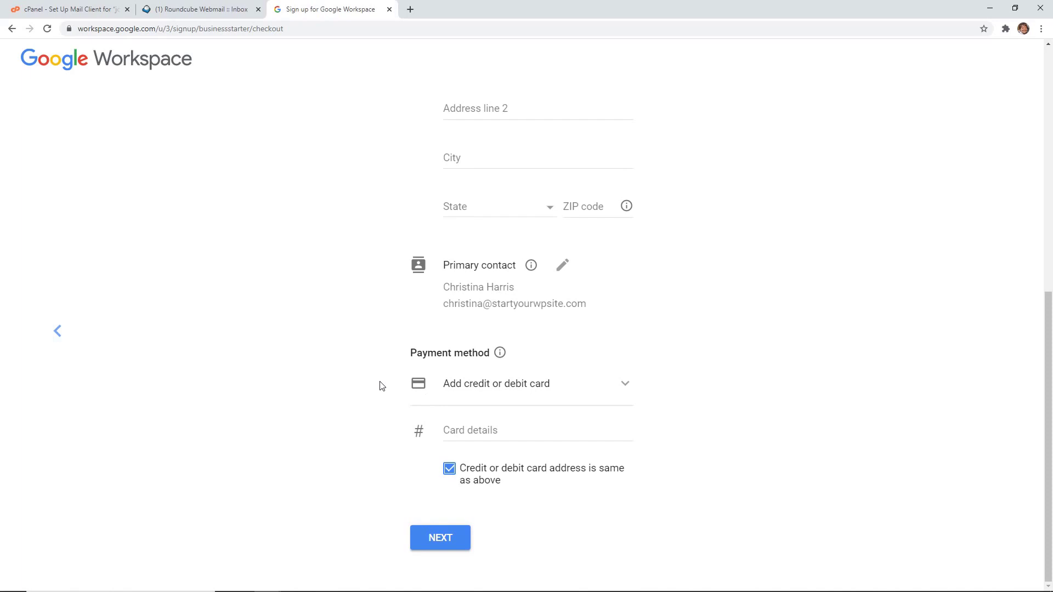
pyautogui.scroll(2, 383, 379)
pyautogui.scroll(1, 386, 376)
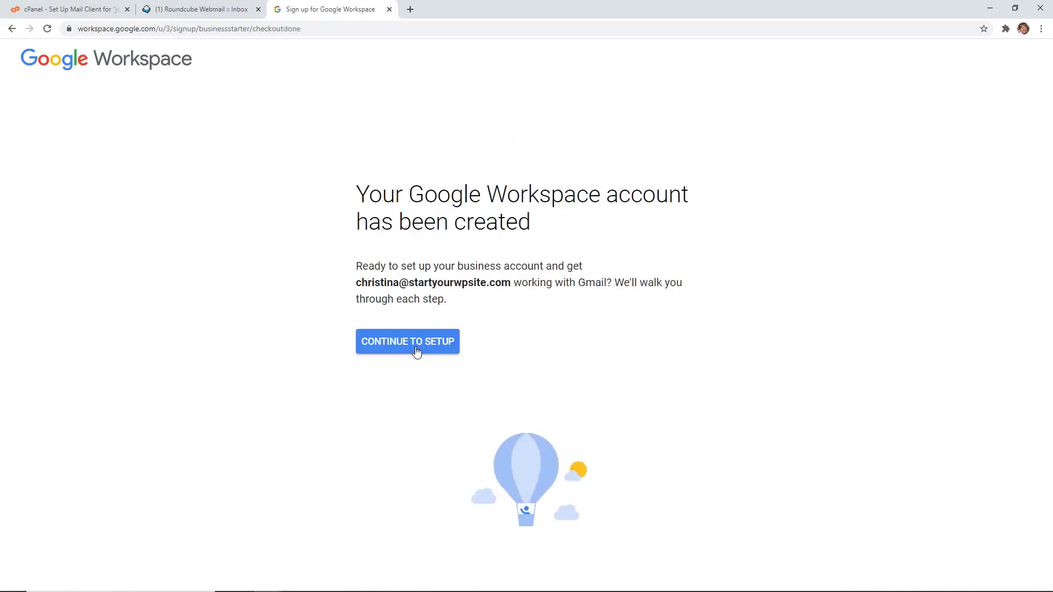
# Step: Start Workspace setup and verify startyourwpsite.com using the Create a TXT record method
pyautogui.click(416, 352)
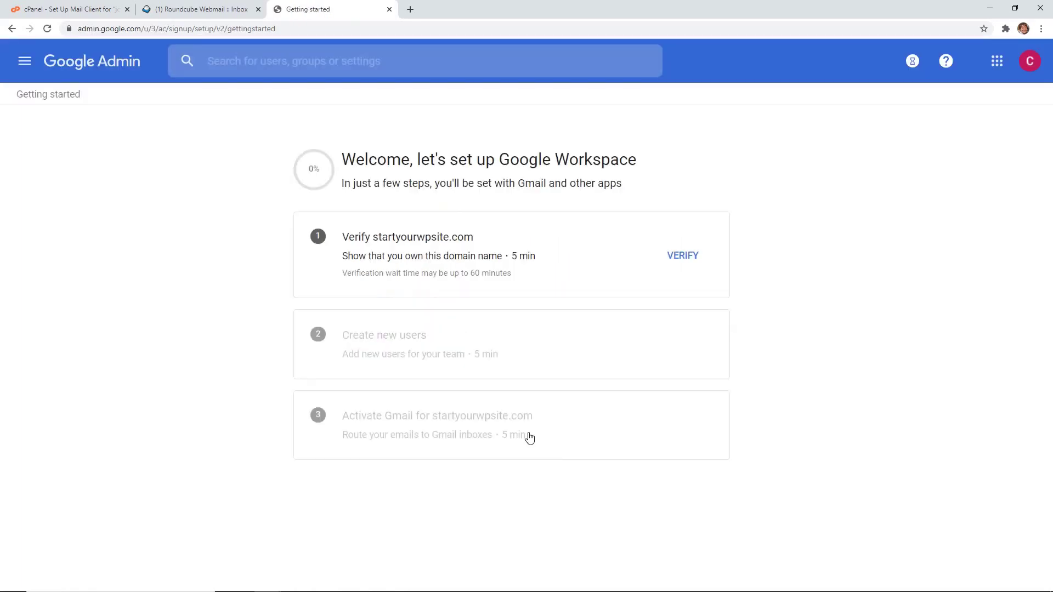
pyautogui.click(687, 262)
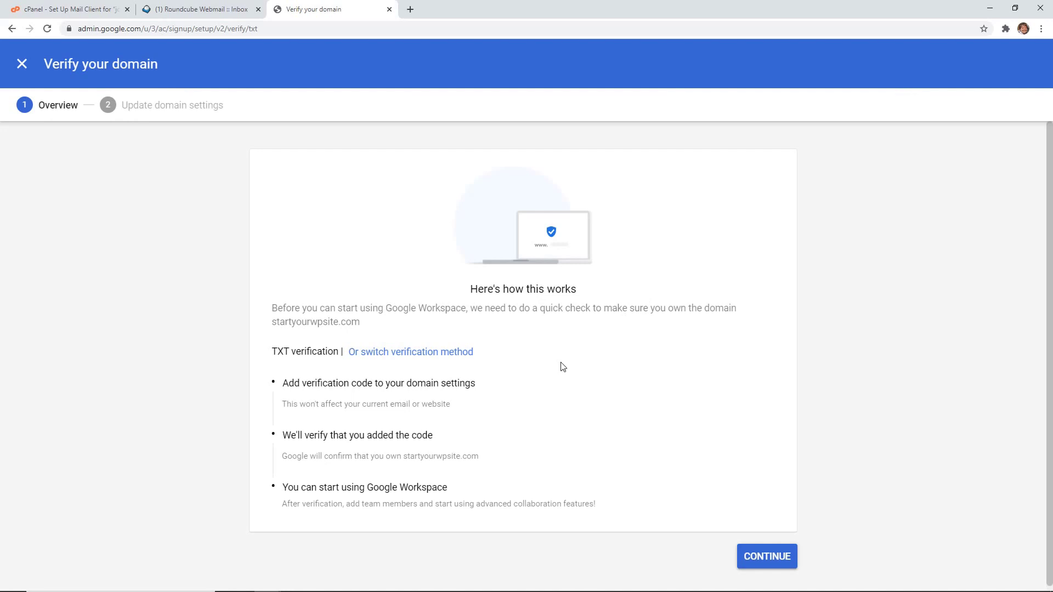
pyautogui.click(450, 352)
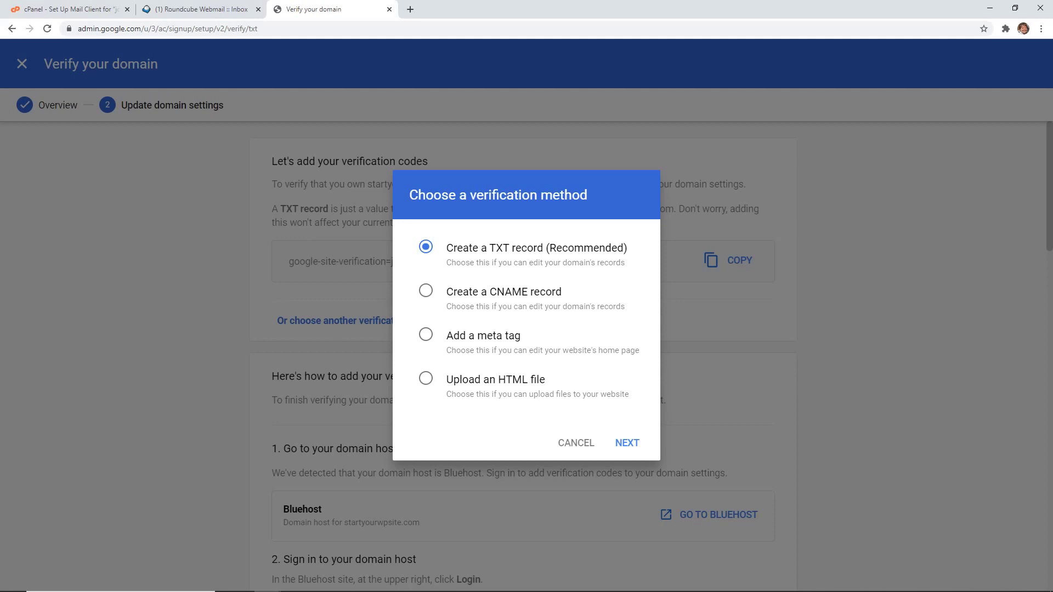
pyautogui.click(624, 443)
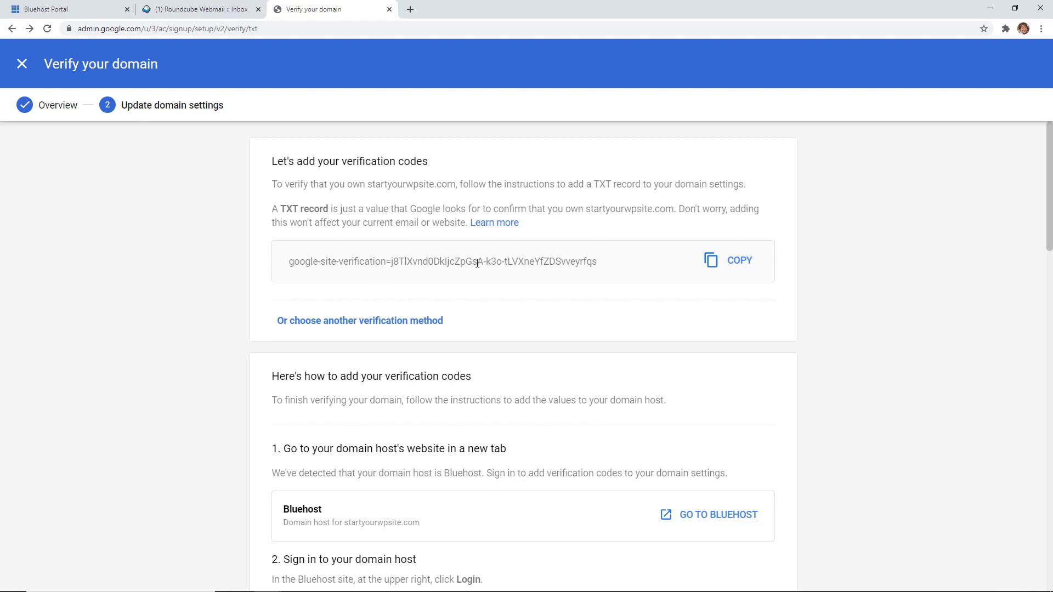
# Step: Copy the TXT verification code and switch to the Bluehost portal
pyautogui.click(740, 261)
pyautogui.scroll(-4, 656, 281)
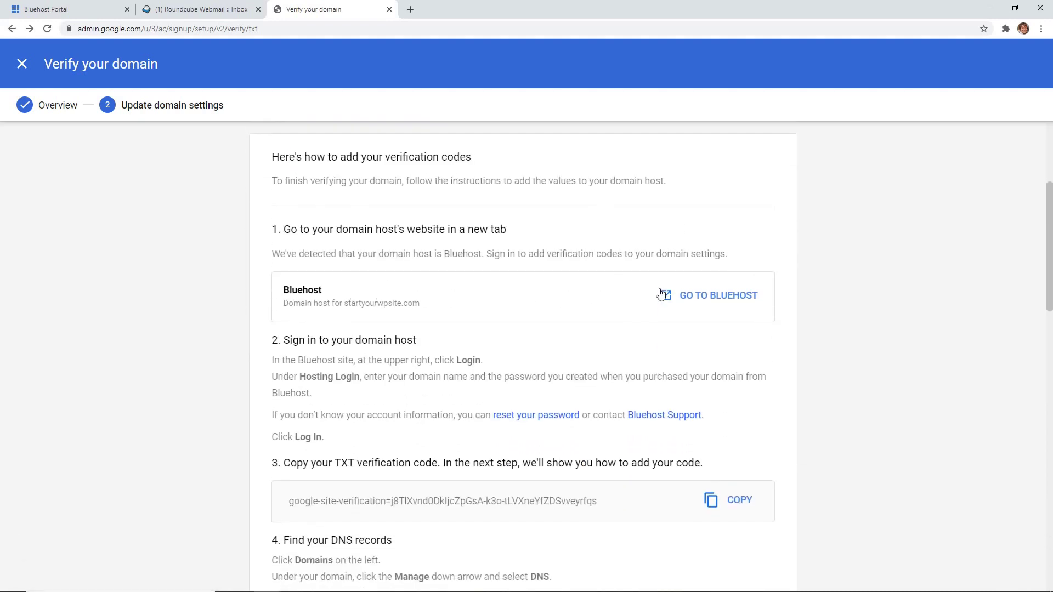
pyautogui.scroll(-2, 574, 313)
pyautogui.scroll(-3, 574, 313)
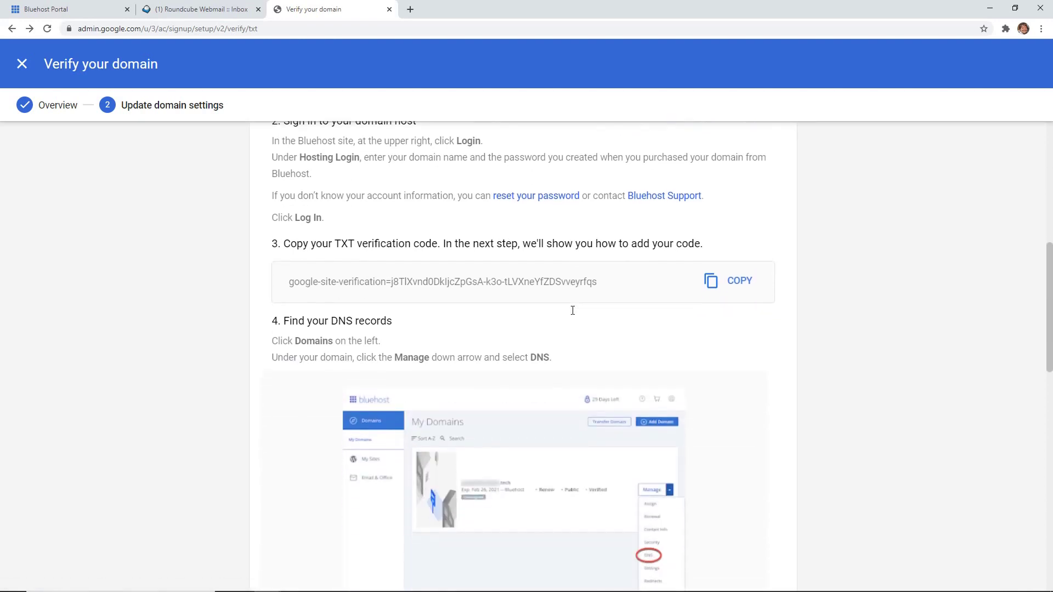
pyautogui.scroll(-9, 572, 310)
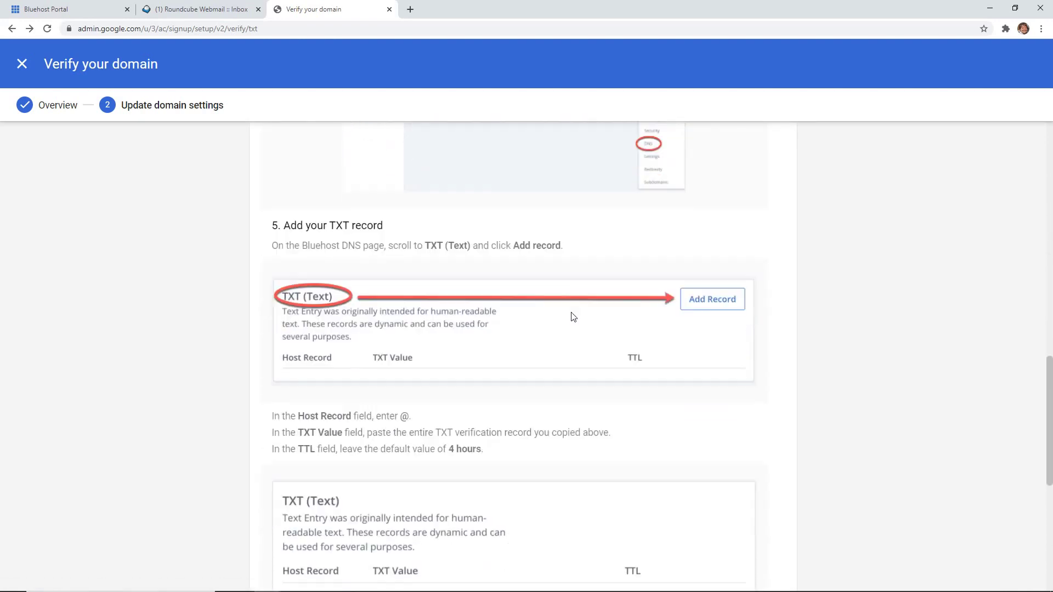
pyautogui.scroll(-5, 573, 316)
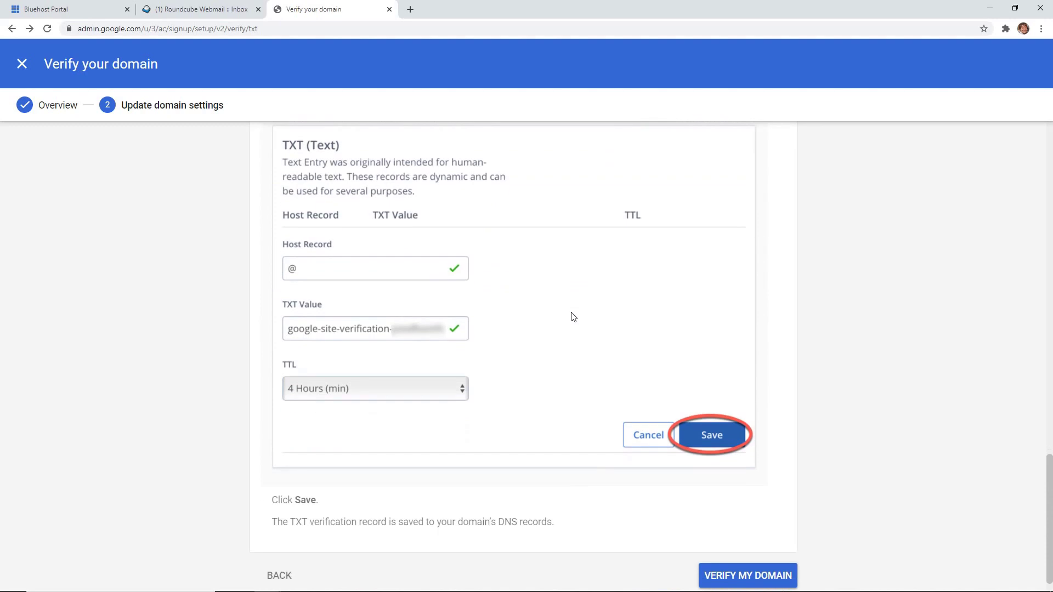
pyautogui.hotkey('ctrl', '1')
# Step: Open the DNS records for startyourwpsite.com under My Domains
pyautogui.click(54, 301)
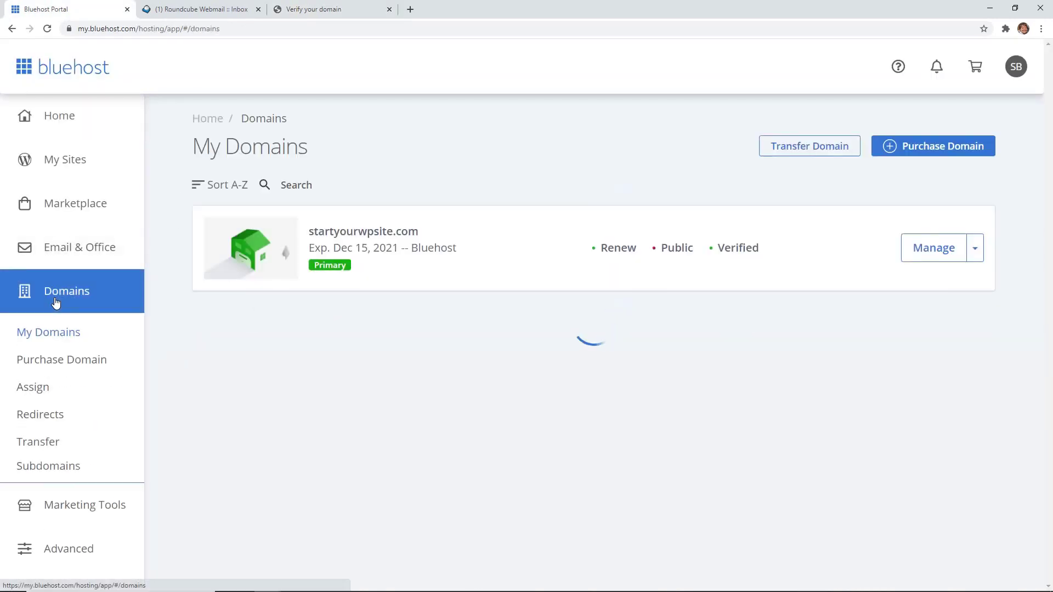
pyautogui.click(976, 251)
pyautogui.click(930, 371)
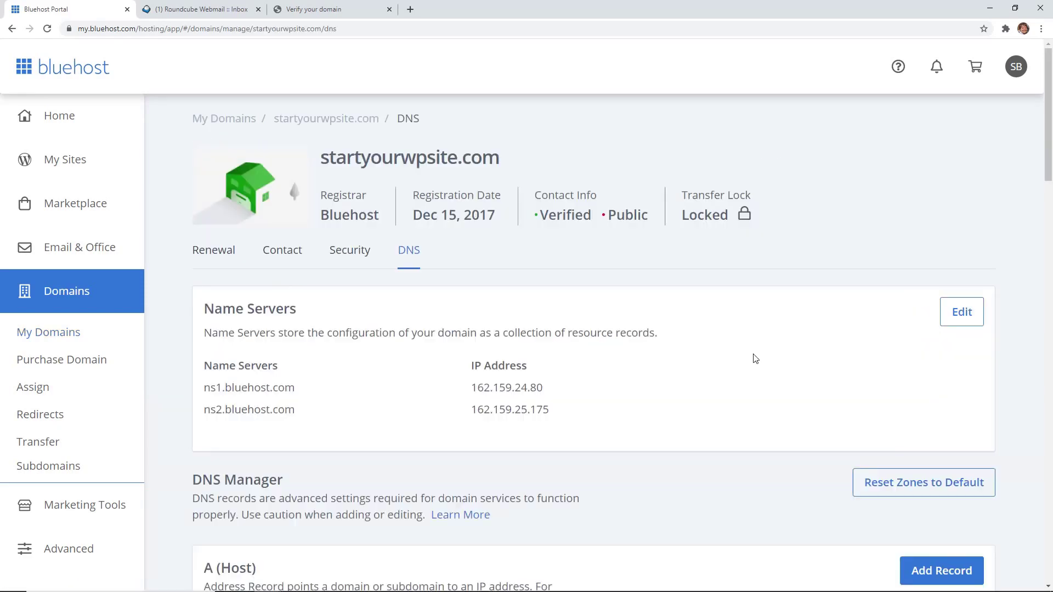
pyautogui.scroll(-9, 755, 359)
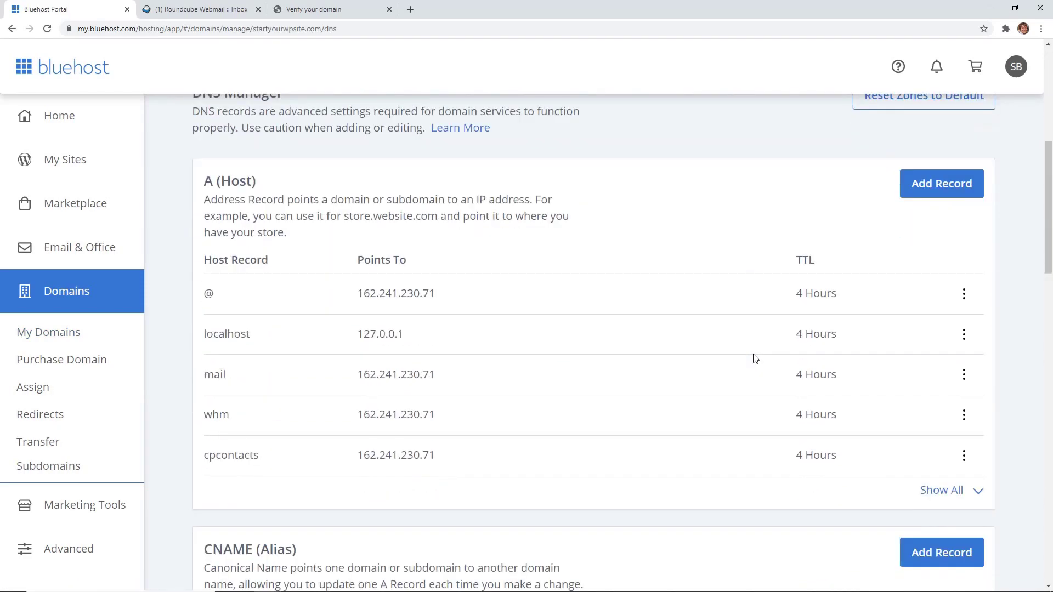
pyautogui.scroll(-20, 754, 358)
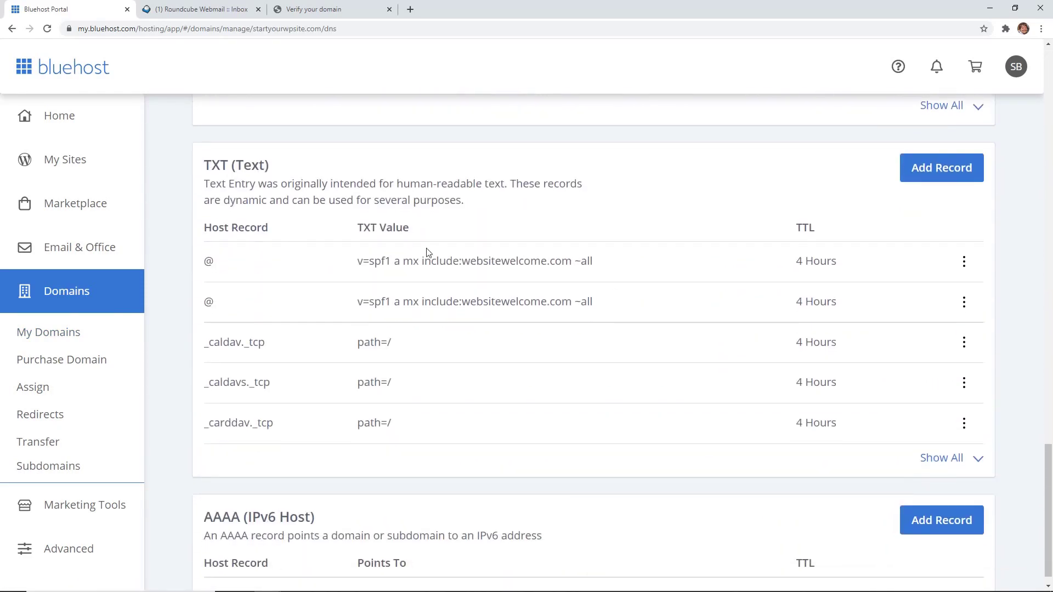
# Step: Add and save a TXT record with host @ and the pasted Google verification code
pyautogui.click(945, 174)
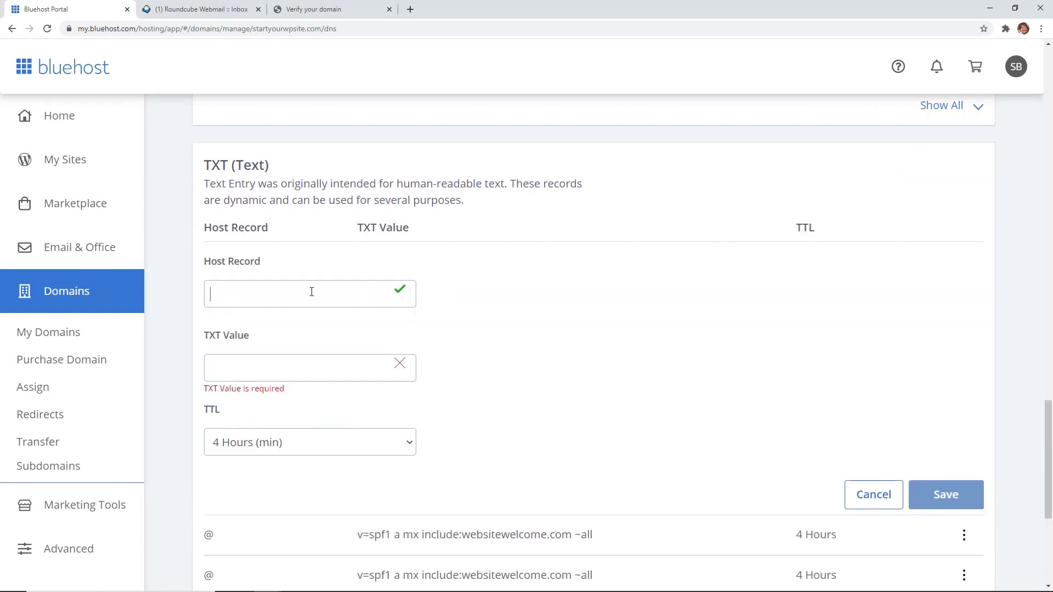
pyautogui.write('@')
pyautogui.rightClick(259, 375)
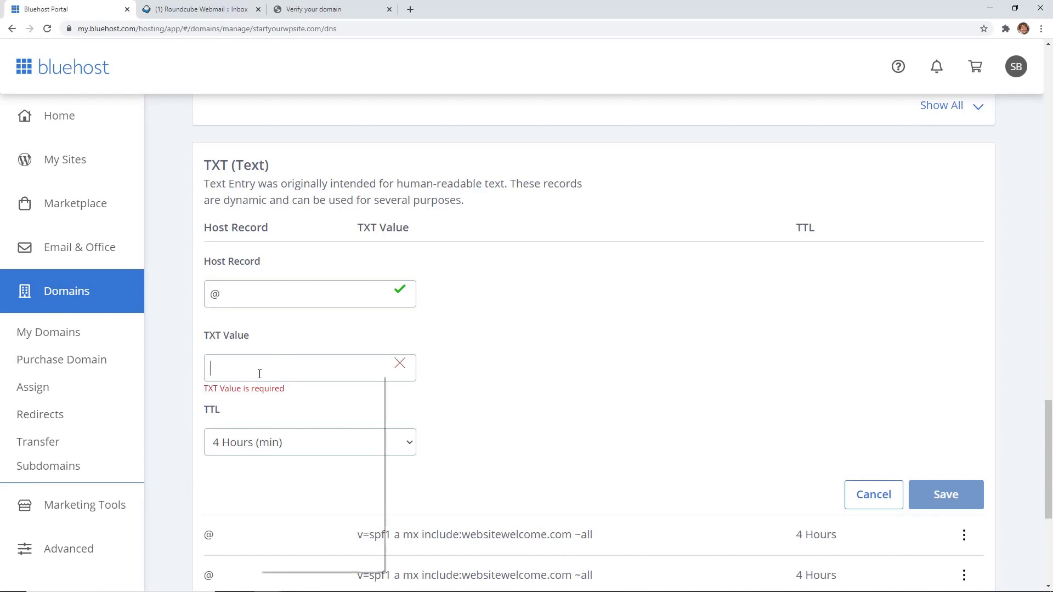
pyautogui.click(287, 456)
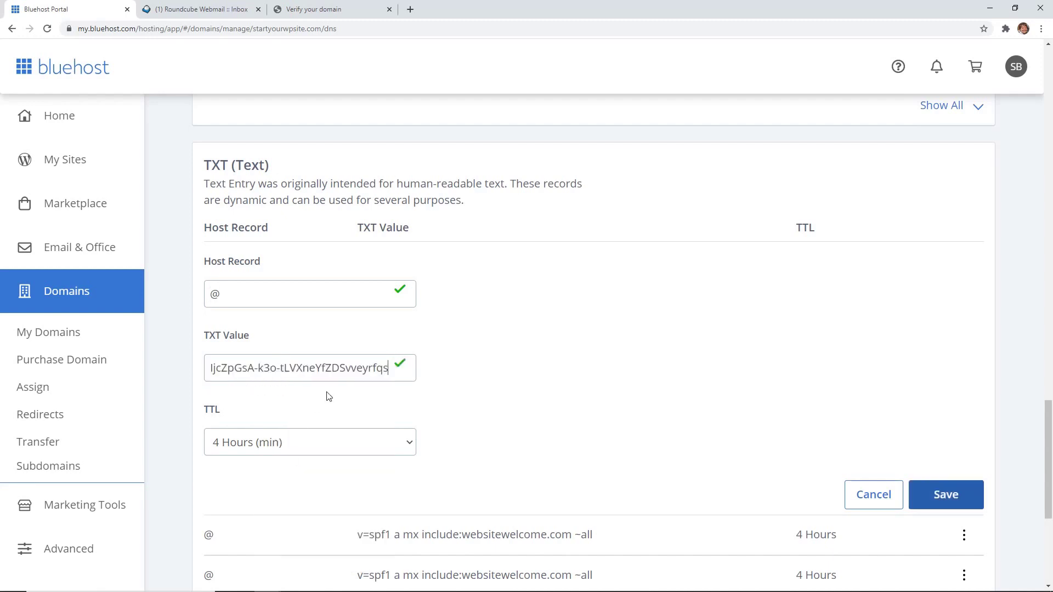
pyautogui.click(472, 184)
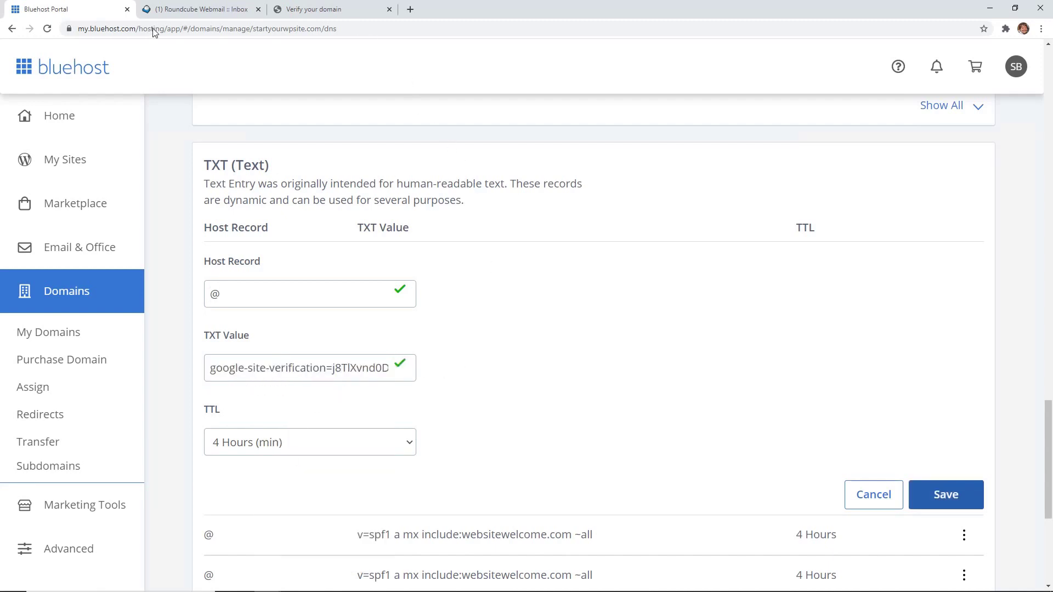
pyautogui.click(945, 496)
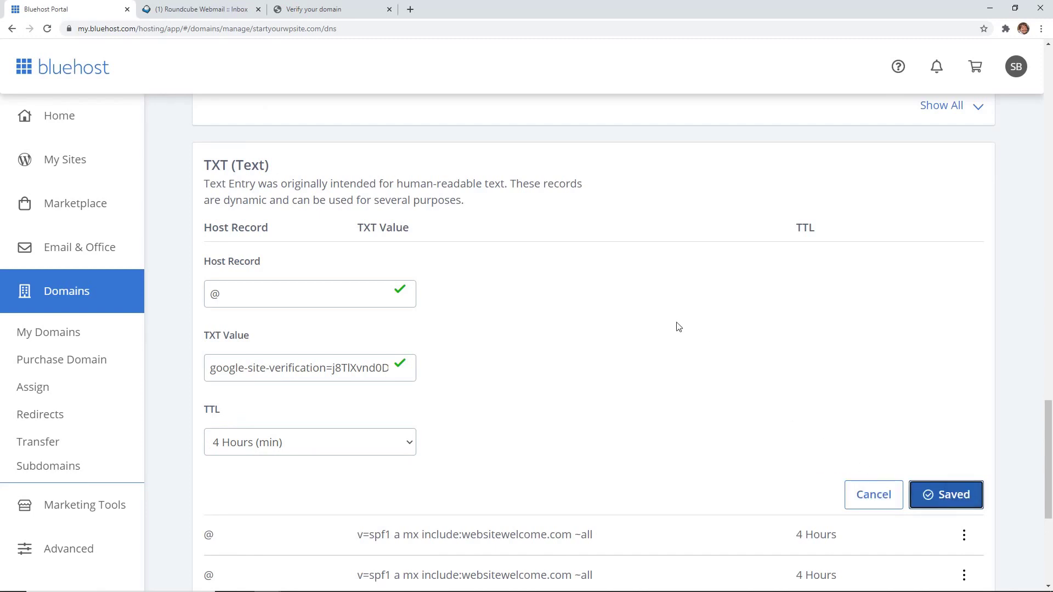
pyautogui.click(331, 10)
# Step: Have Google verify startyourwpsite.com against the new TXT record
pyautogui.scroll(-1, 235, 351)
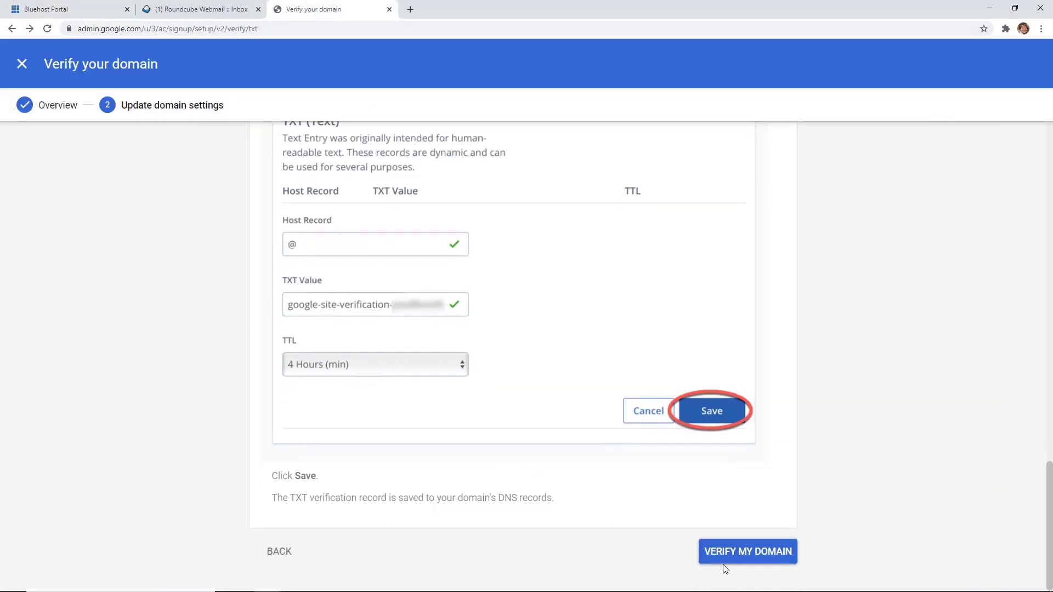
pyautogui.click(736, 558)
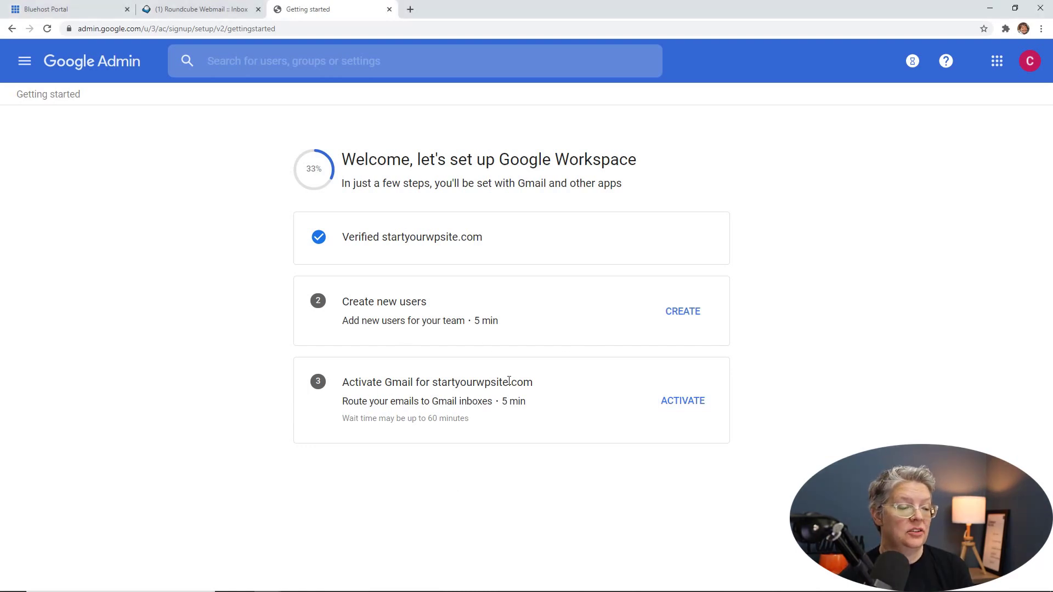
# Step: Start Gmail activation, confirm both readiness statements, and review the MX routing instructions
pyautogui.click(680, 405)
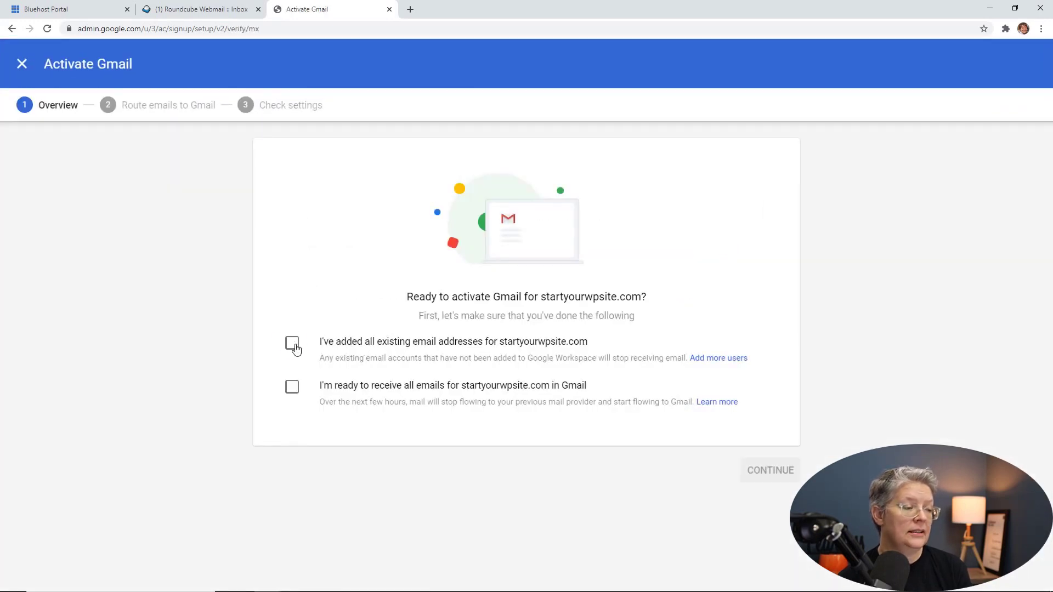
pyautogui.click(291, 343)
pyautogui.click(291, 390)
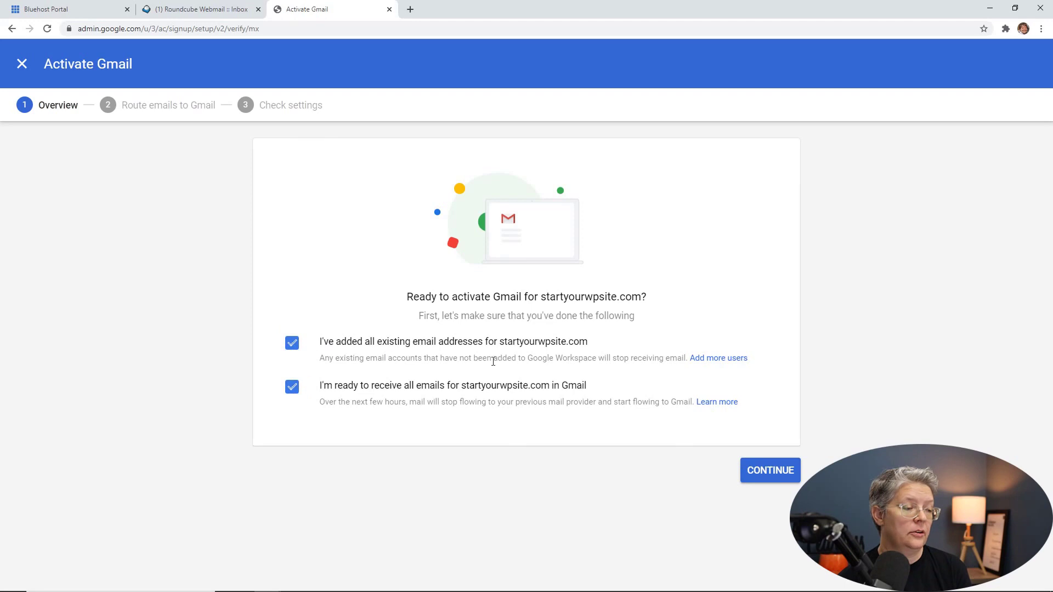
pyautogui.click(771, 471)
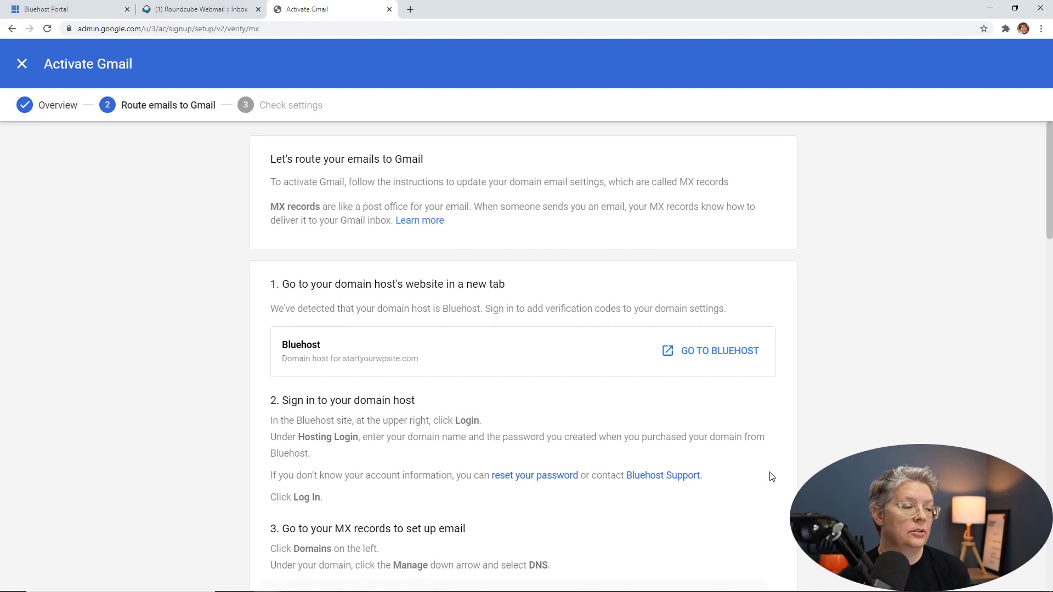
pyautogui.scroll(-3, 772, 476)
pyautogui.scroll(-1, 772, 476)
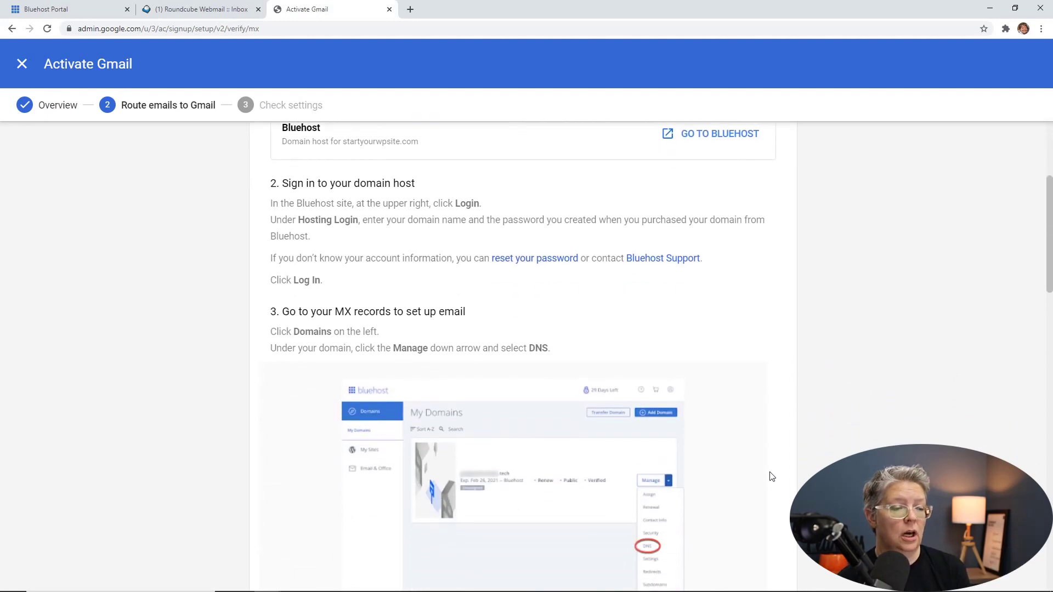
pyautogui.scroll(-1, 772, 476)
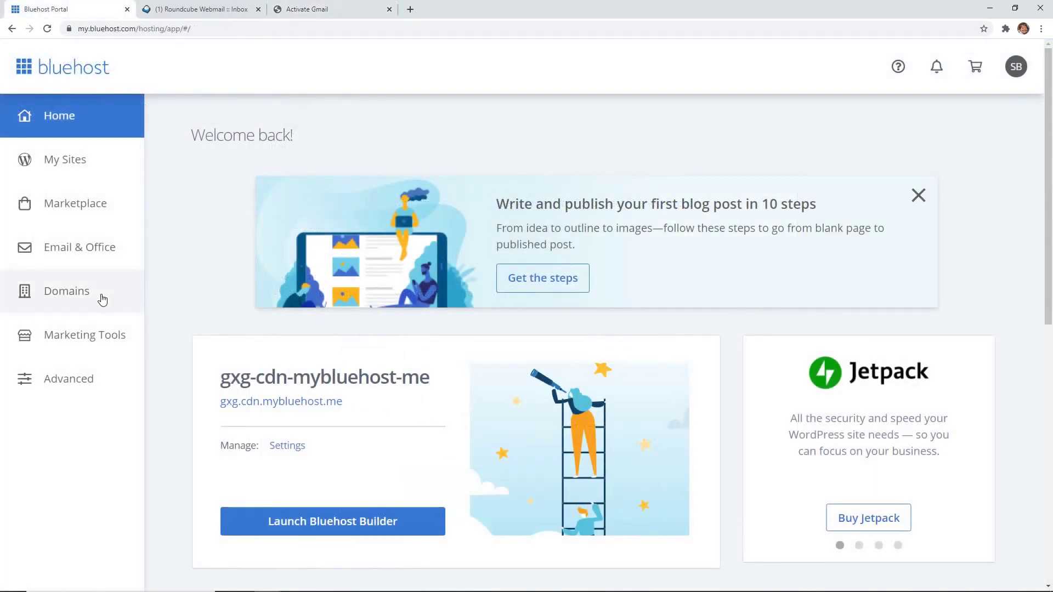
# Step: Open startyourwpsite.com's DNS settings and scroll to its MX records
pyautogui.click(68, 297)
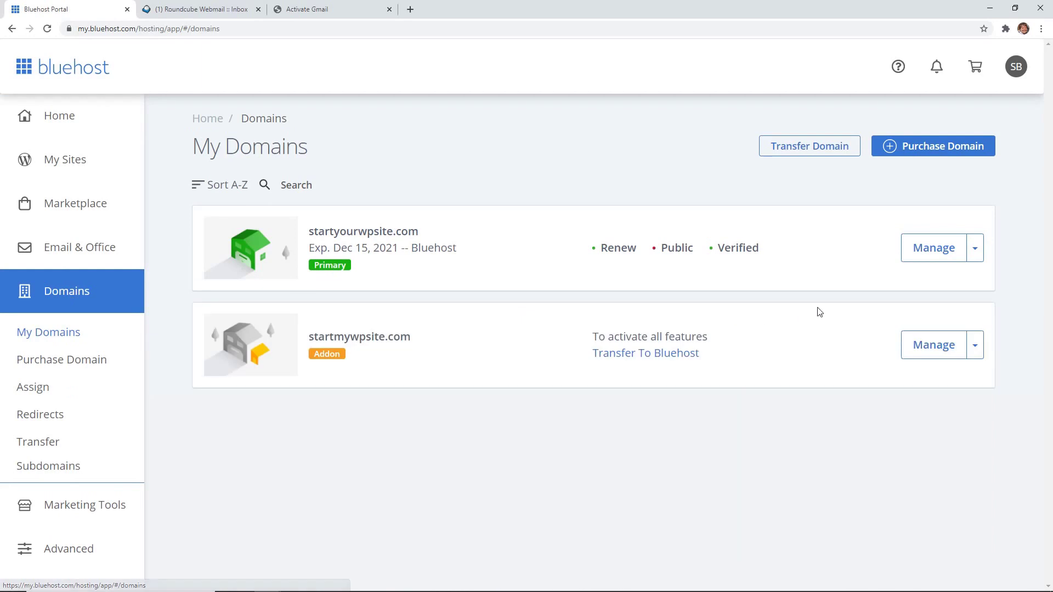
pyautogui.click(977, 252)
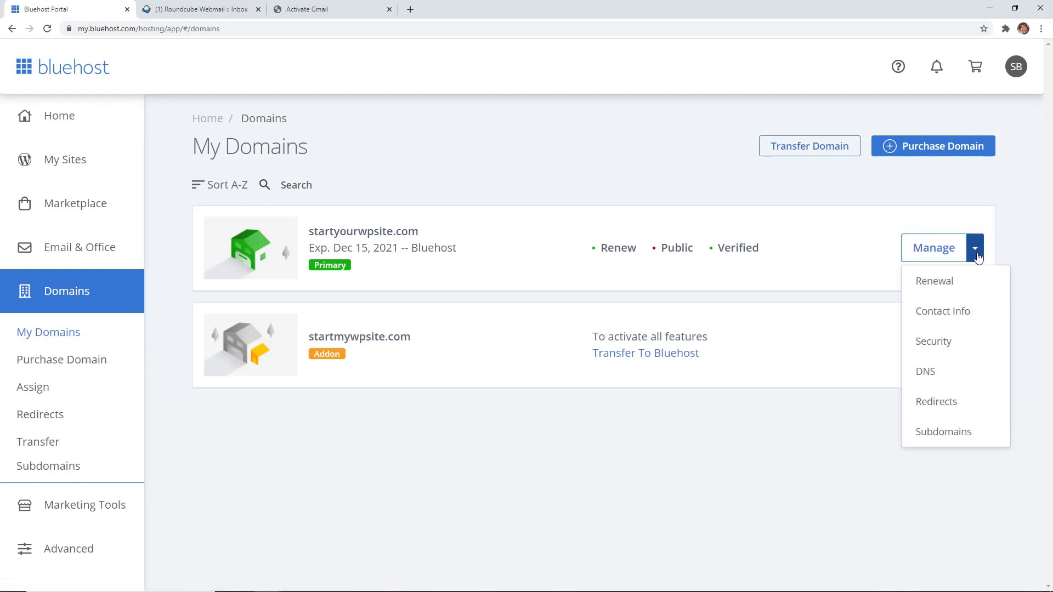
pyautogui.click(955, 370)
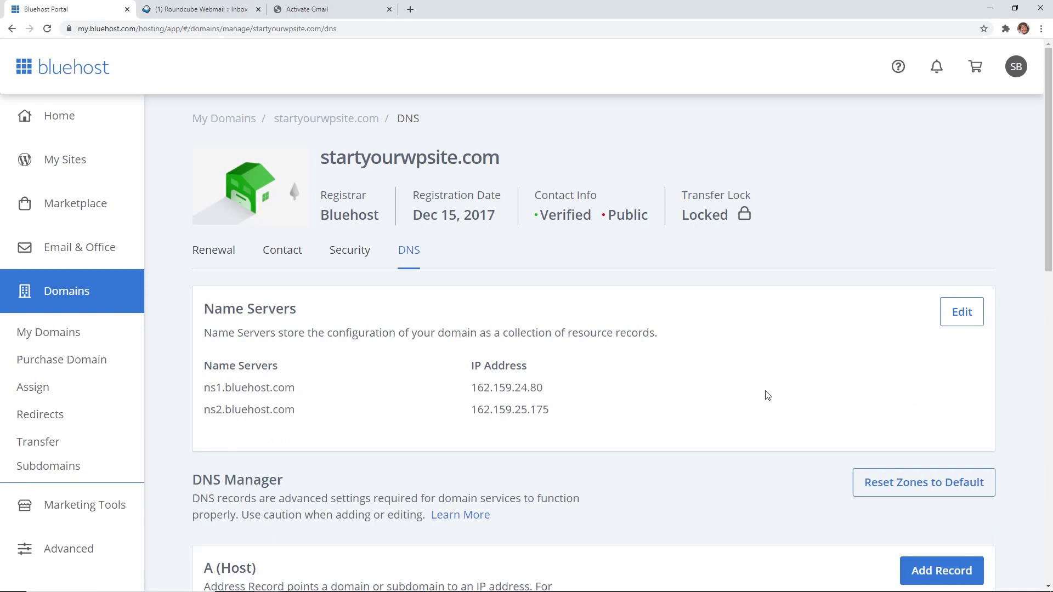
pyautogui.scroll(-1, 751, 402)
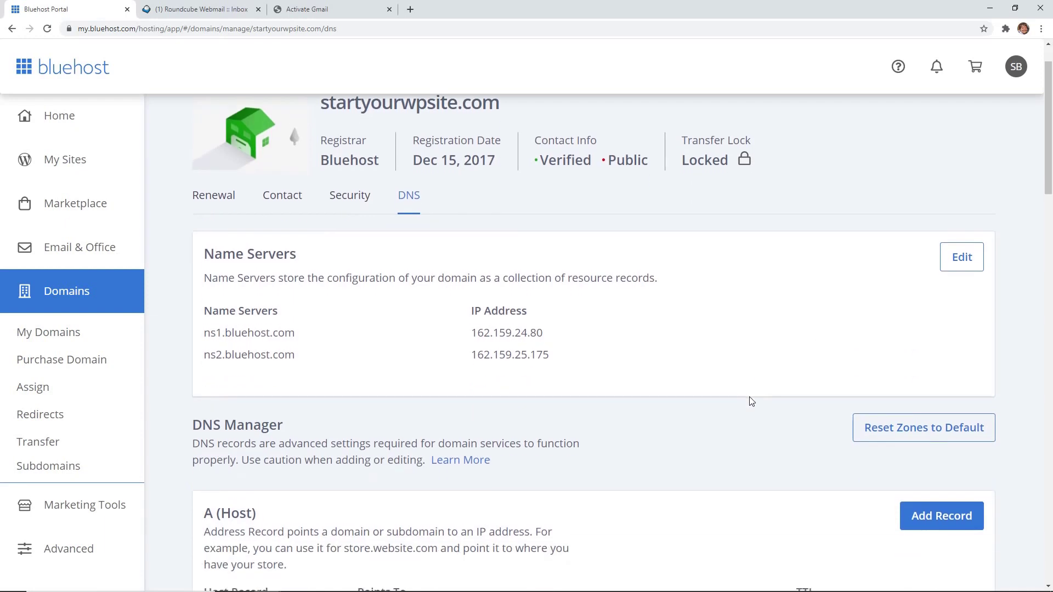
pyautogui.scroll(-15, 631, 384)
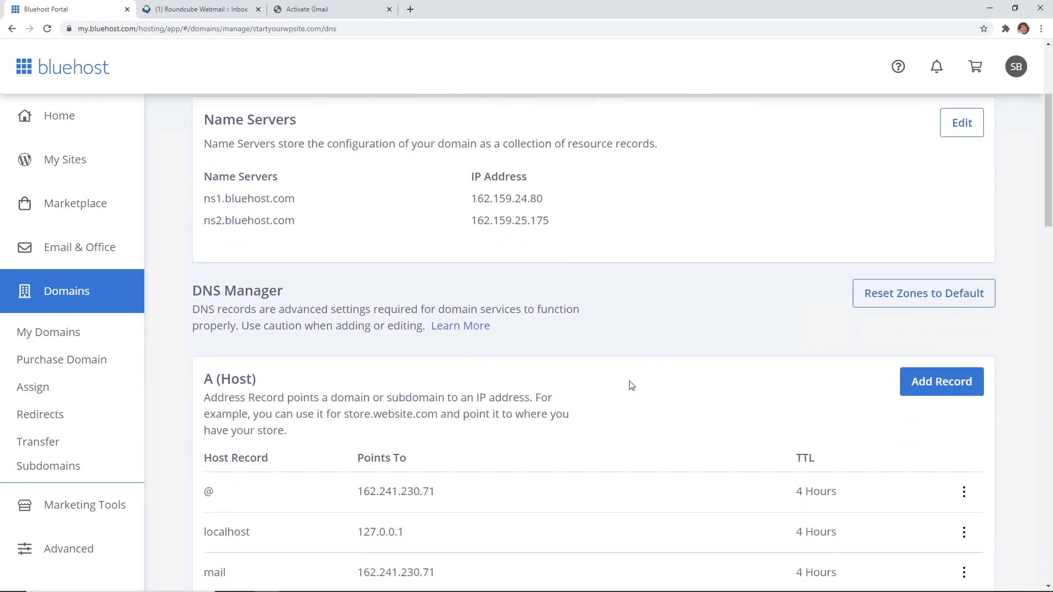
pyautogui.scroll(-3, 633, 387)
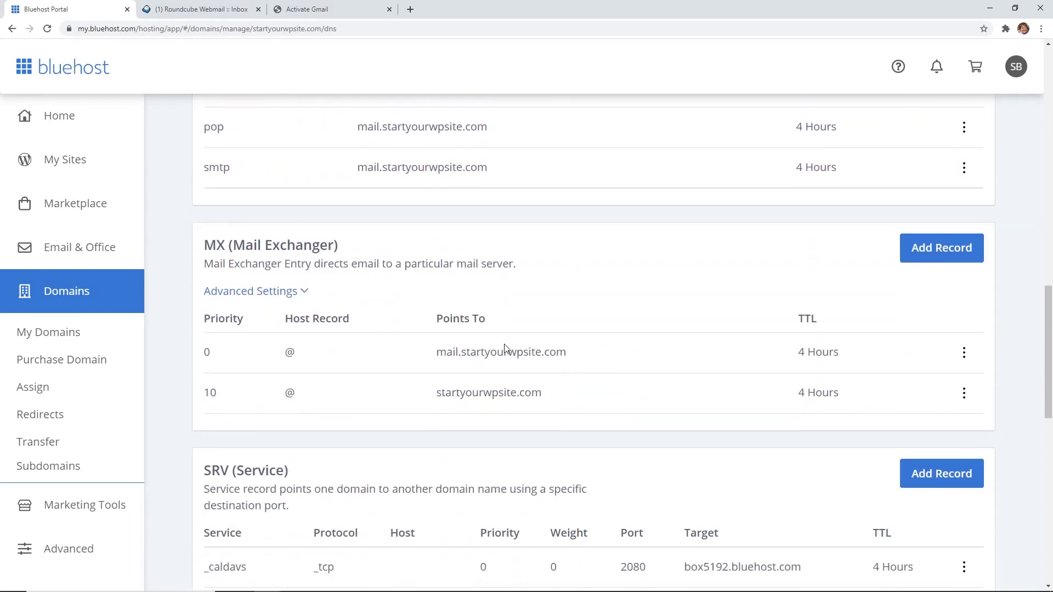
# Step: Delete the priority 0 mail.startyourwpsite.com MX record and begin a new MX record
pyautogui.click(963, 352)
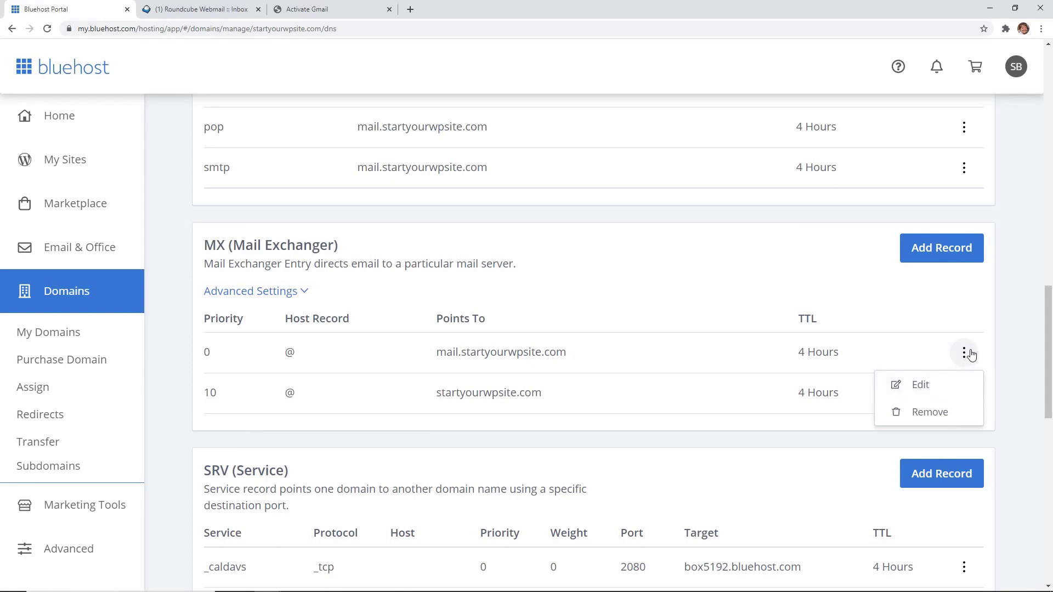
pyautogui.click(940, 411)
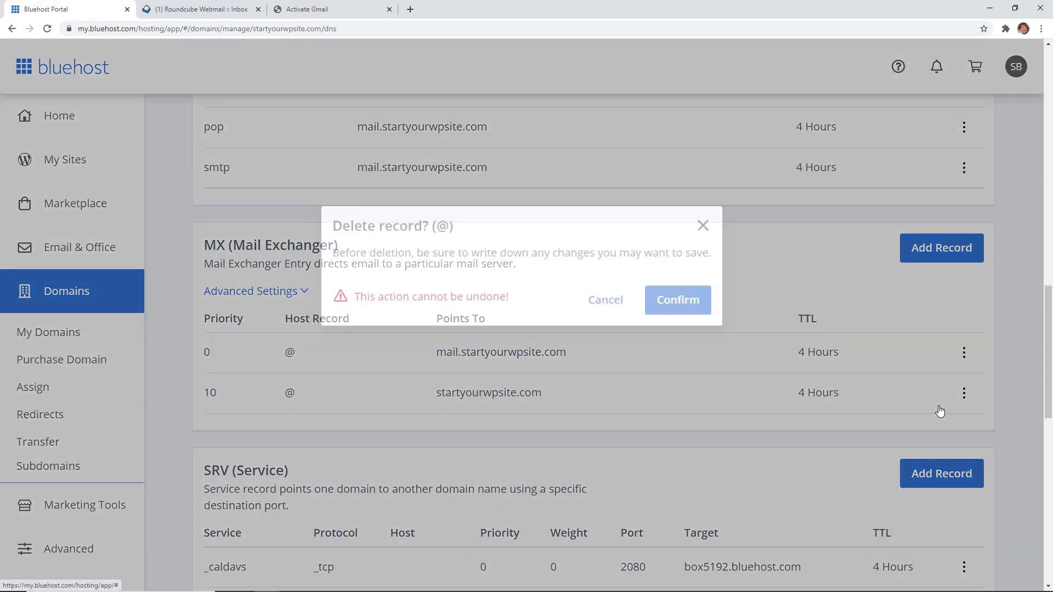
pyautogui.click(685, 309)
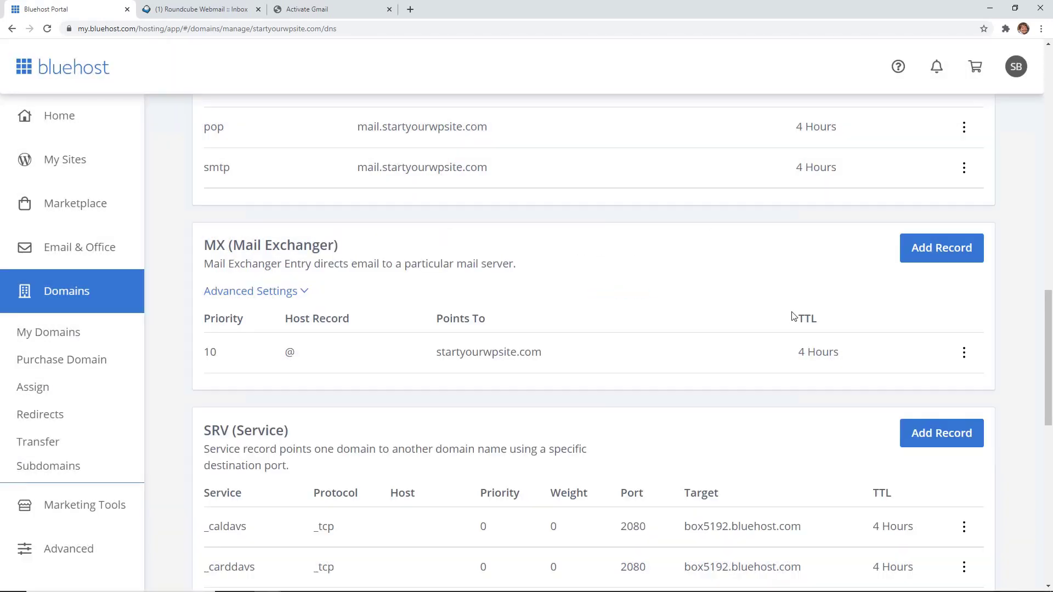
pyautogui.scroll(-1, 790, 318)
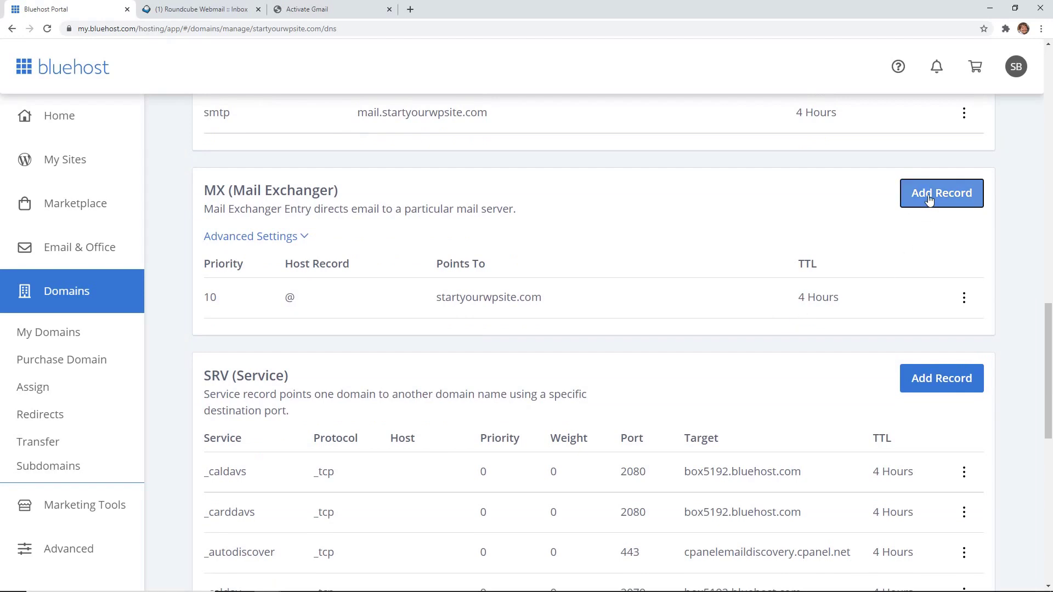
pyautogui.click(931, 202)
pyautogui.scroll(-1, 591, 367)
pyautogui.scroll(-1, 591, 367)
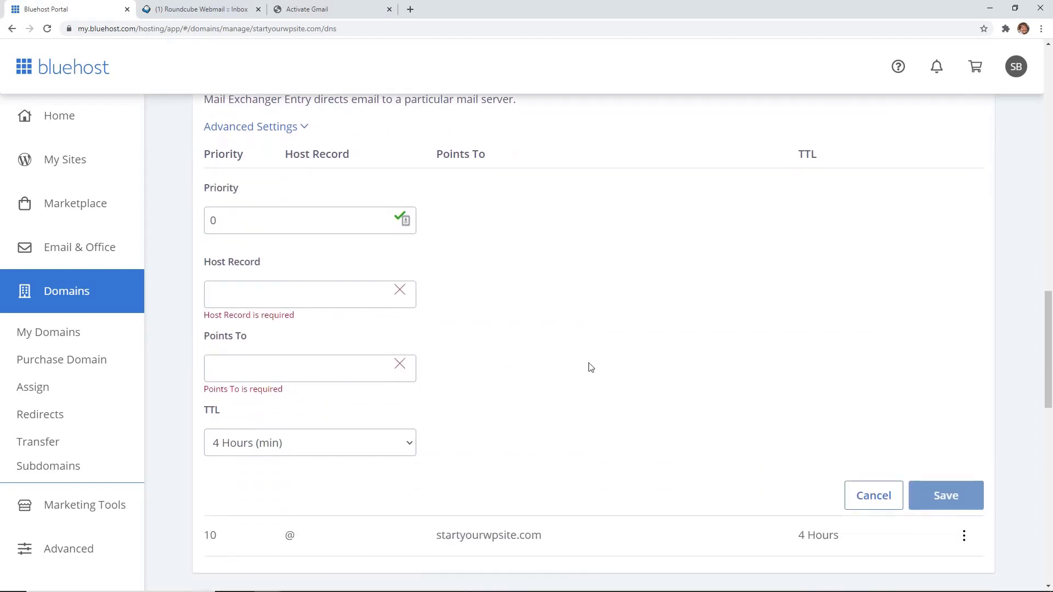
# Step: Add the aspmx.l.google.com MX record in Bluehost with priority 1 and host @, and save it
pyautogui.click(306, 9)
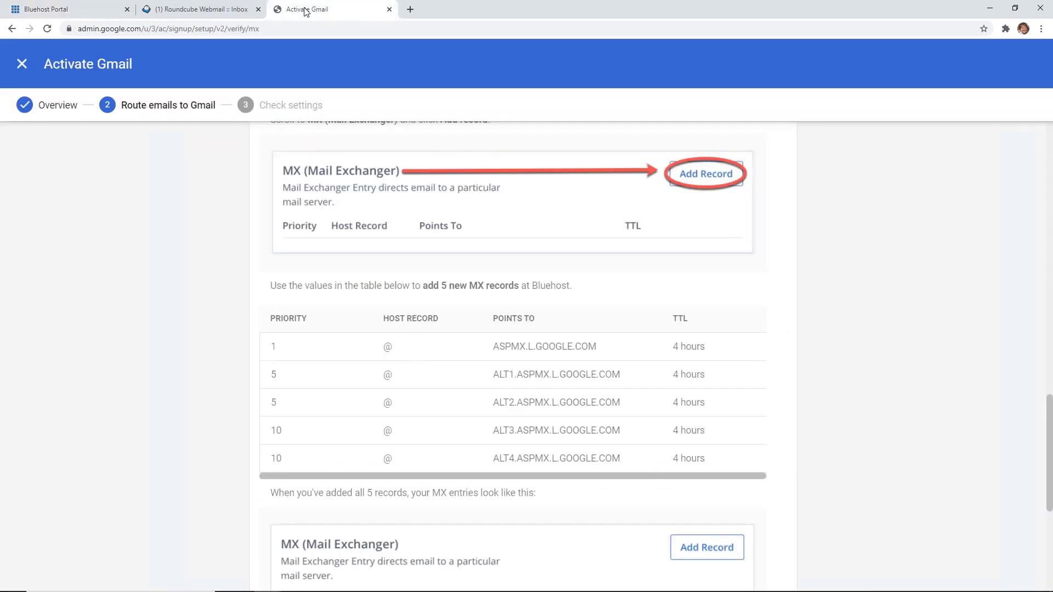
pyautogui.doubleClick(597, 346)
pyautogui.hotkey('ctrl', 'c')
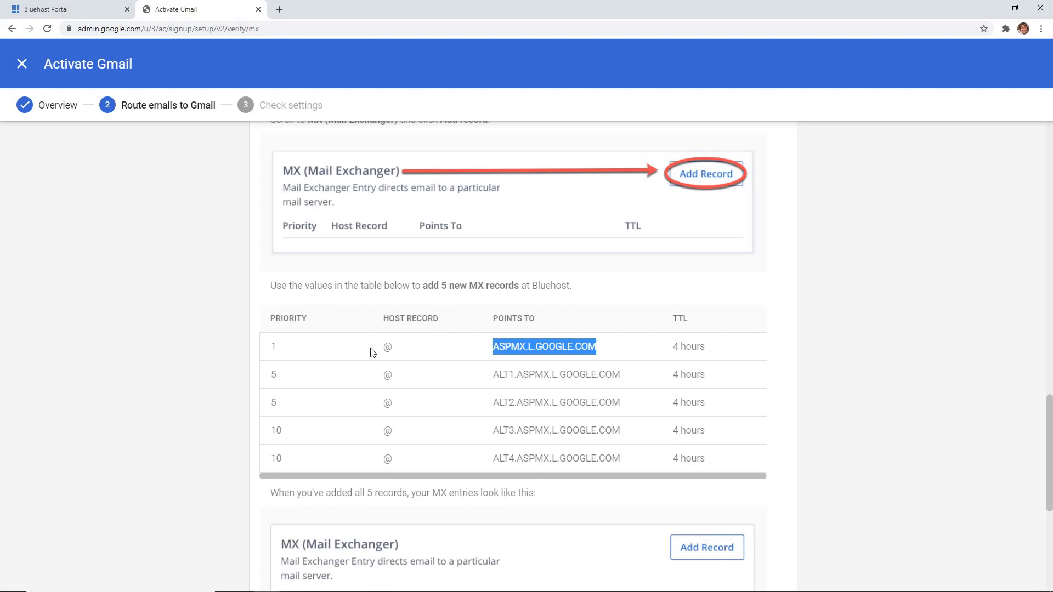
pyautogui.hotkey('ctrl', 'Tab')
pyautogui.moveTo(247, 223); pyautogui.dragTo(203, 227)
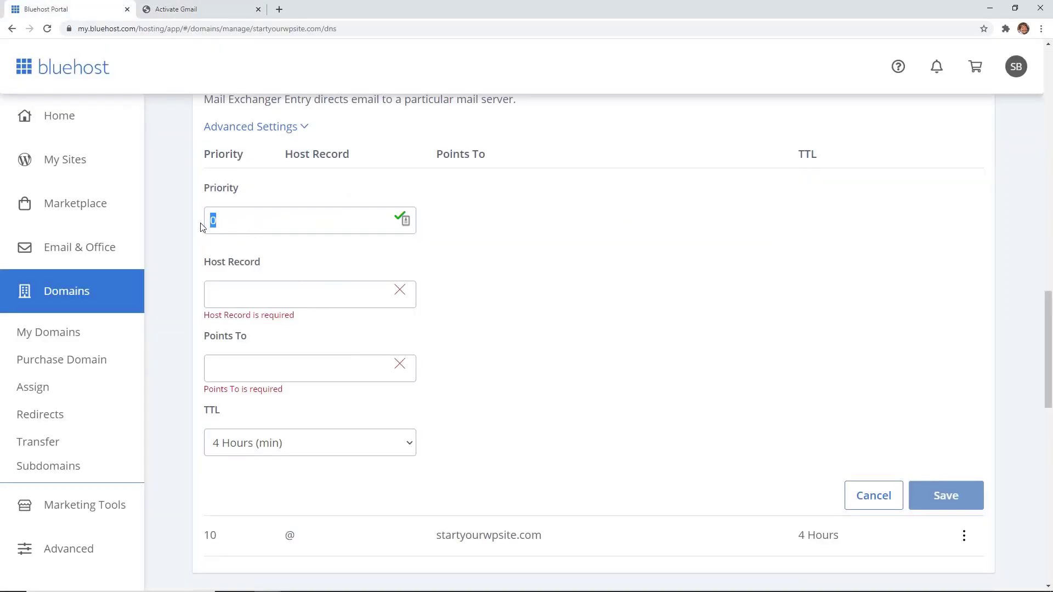
pyautogui.write('1')
pyautogui.click(234, 293)
pyautogui.write('@')
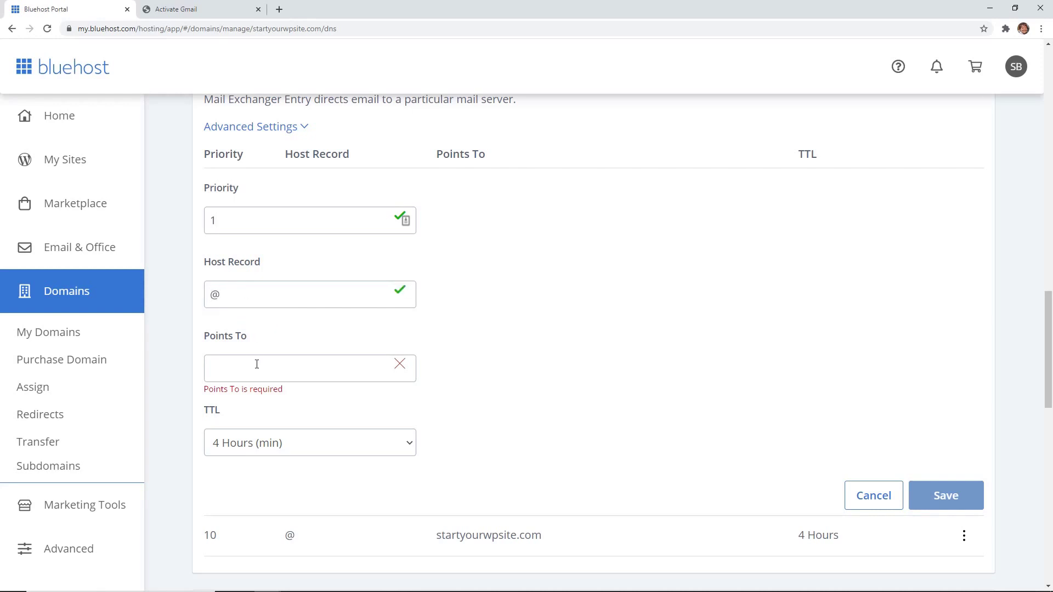
pyautogui.rightClick(257, 366)
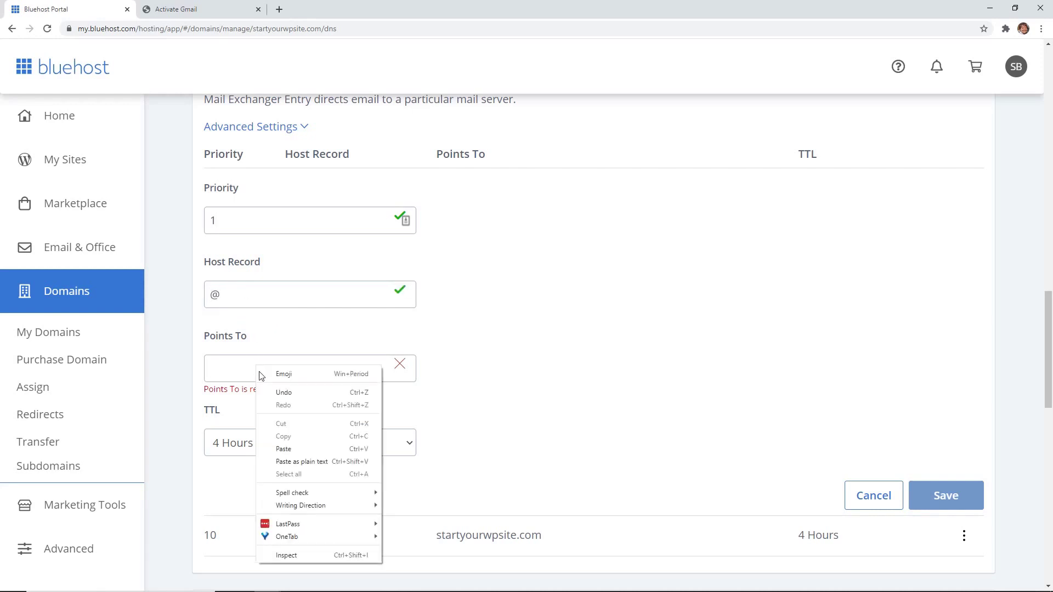
pyautogui.click(281, 447)
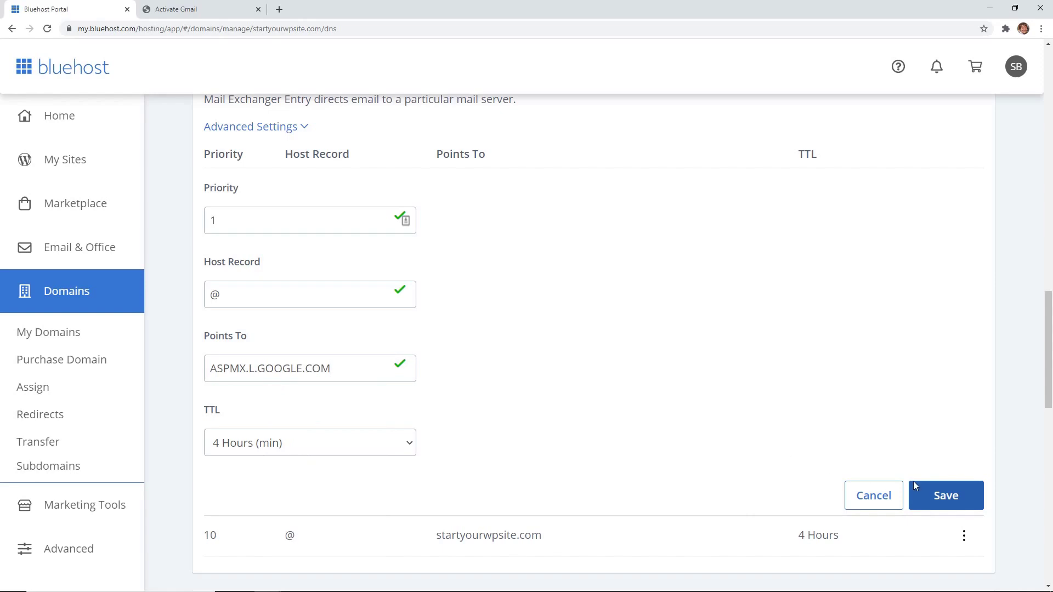
pyautogui.click(940, 501)
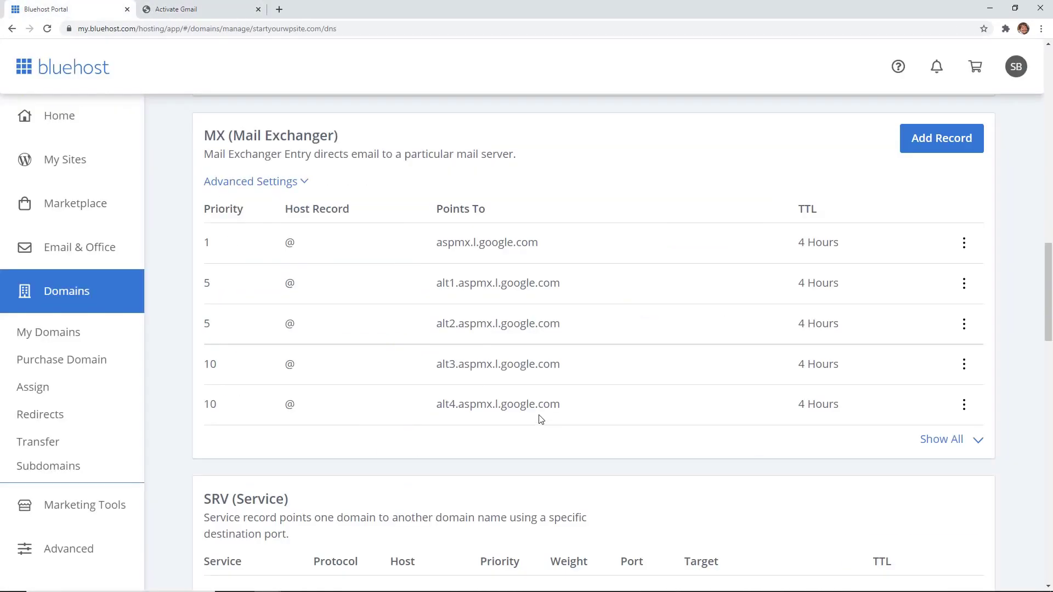
# Step: Run Gmail activation's MX check and mark the missing ALT1 mail server address in the results
pyautogui.click(180, 10)
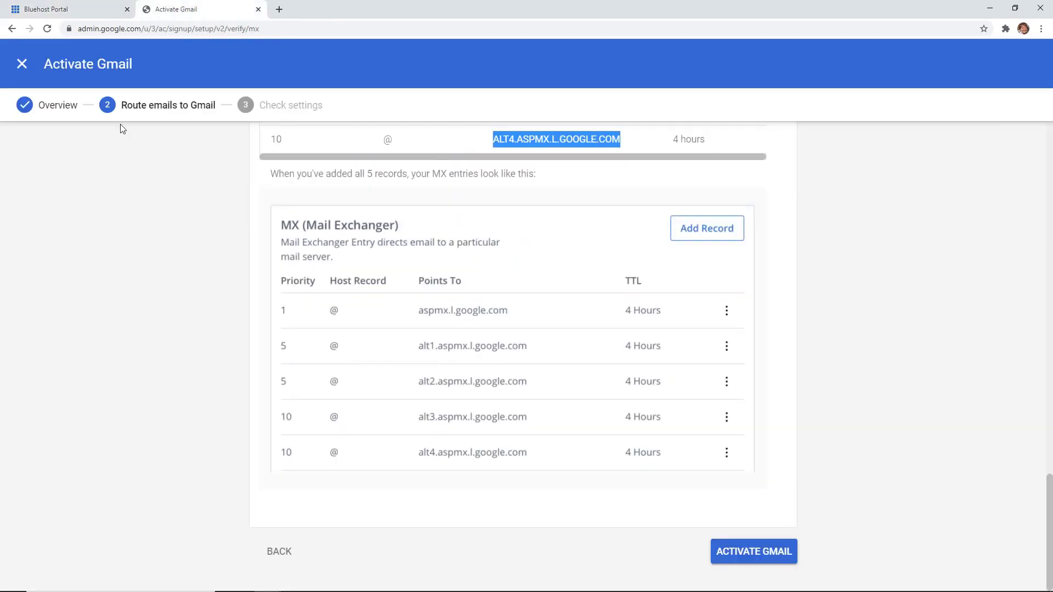
pyautogui.click(751, 553)
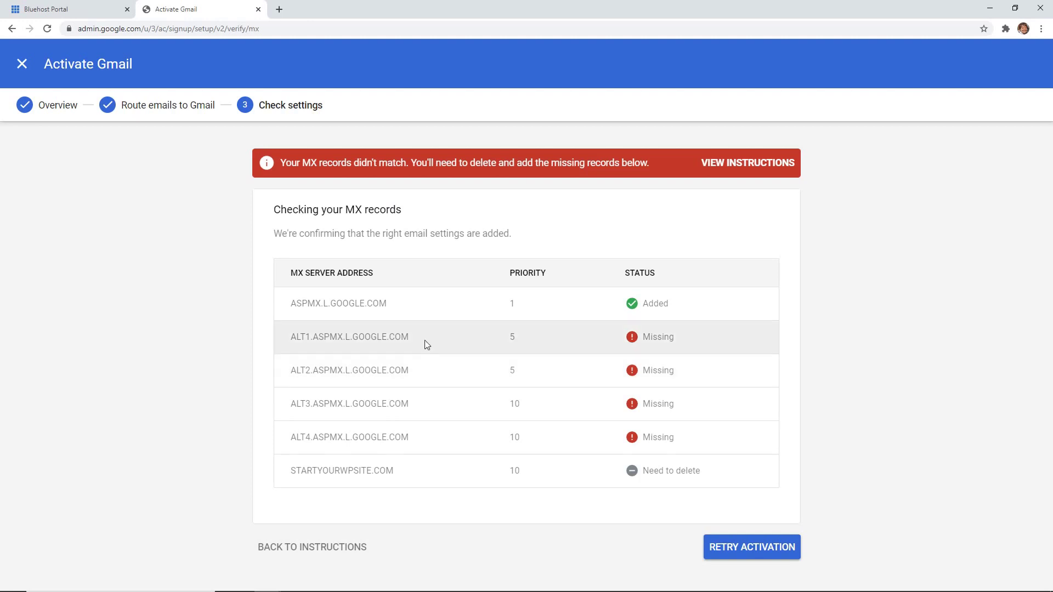
pyautogui.moveTo(424, 340); pyautogui.dragTo(292, 343)
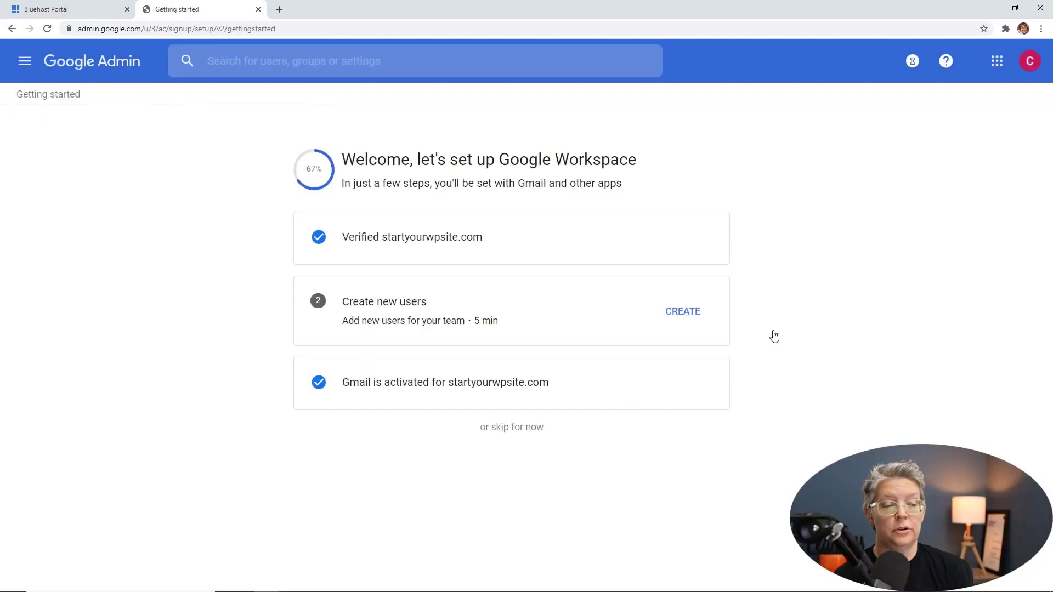
# Step: Skip creating users, send a test email to the new mailbox, and go to Gmail
pyautogui.click(520, 432)
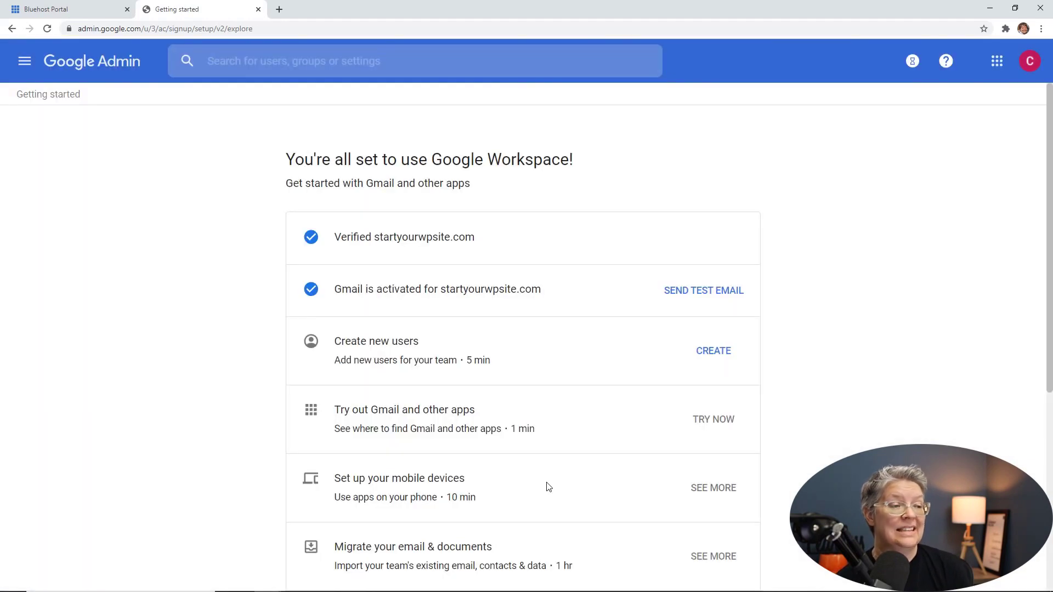
pyautogui.scroll(-2, 548, 487)
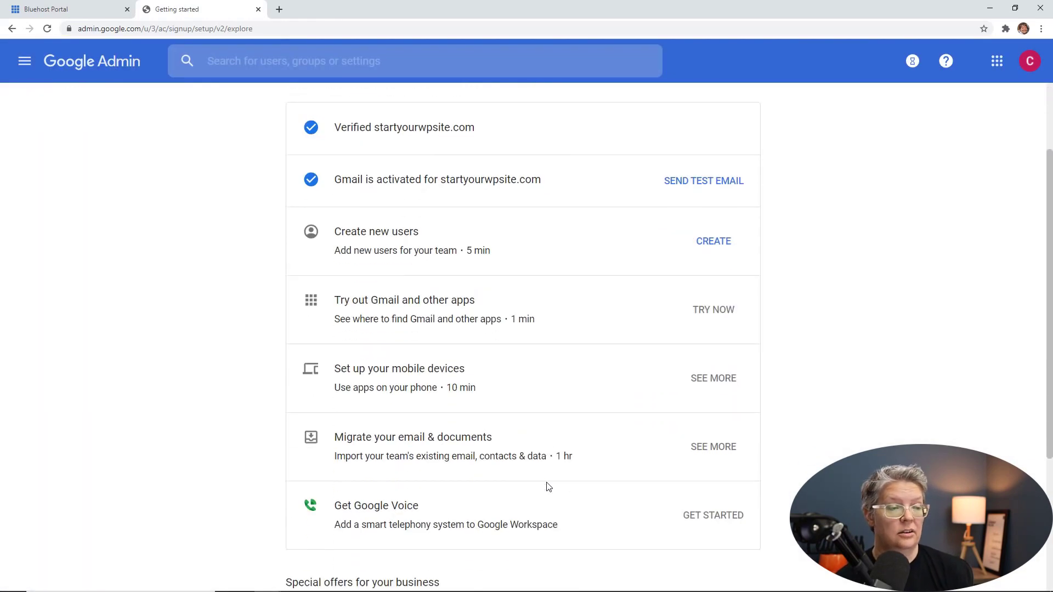
pyautogui.scroll(2, 549, 487)
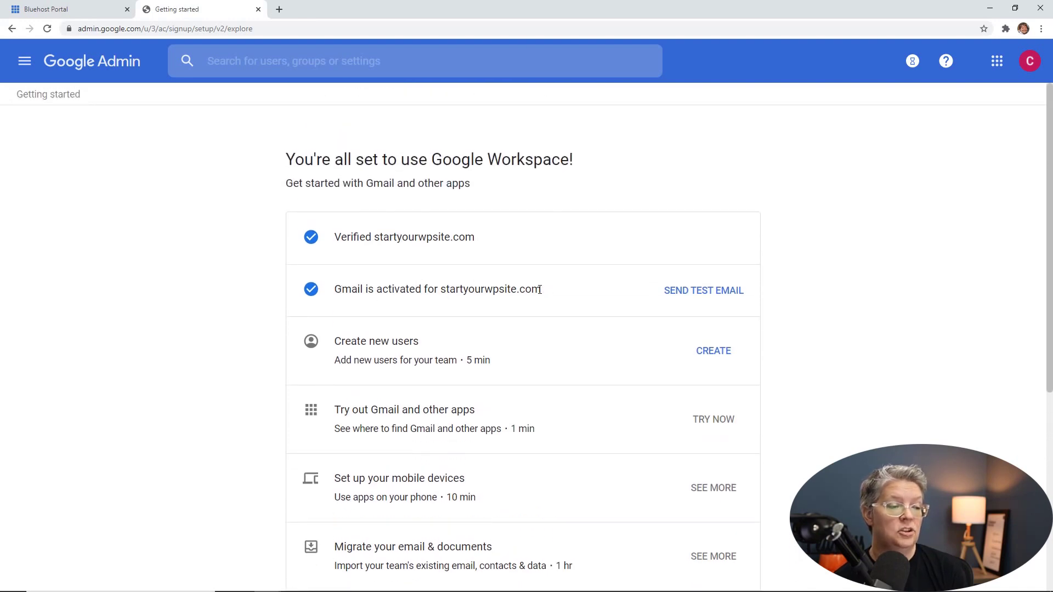
pyautogui.click(707, 291)
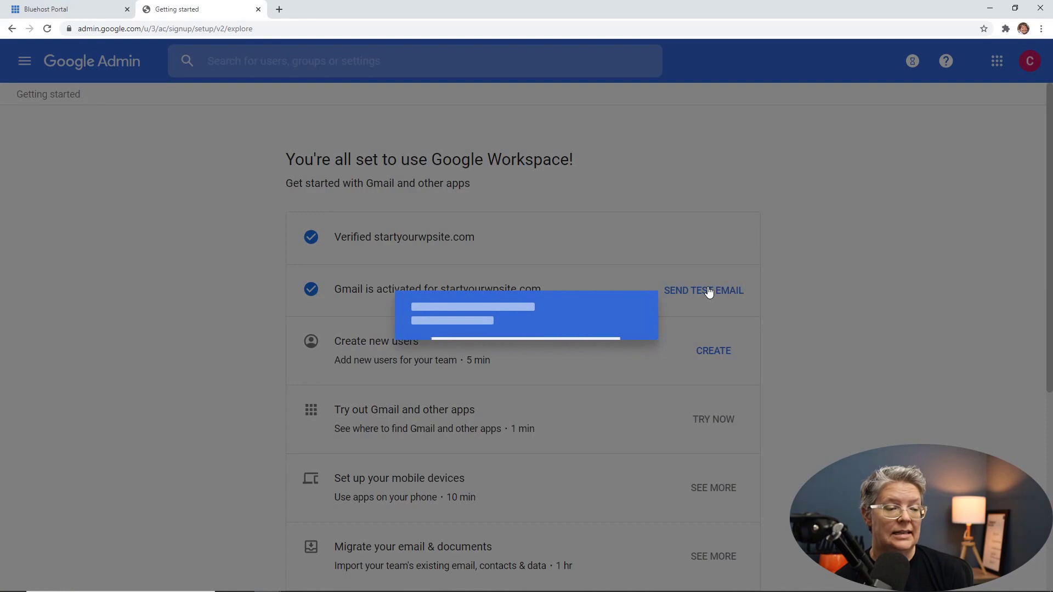
pyautogui.click(630, 410)
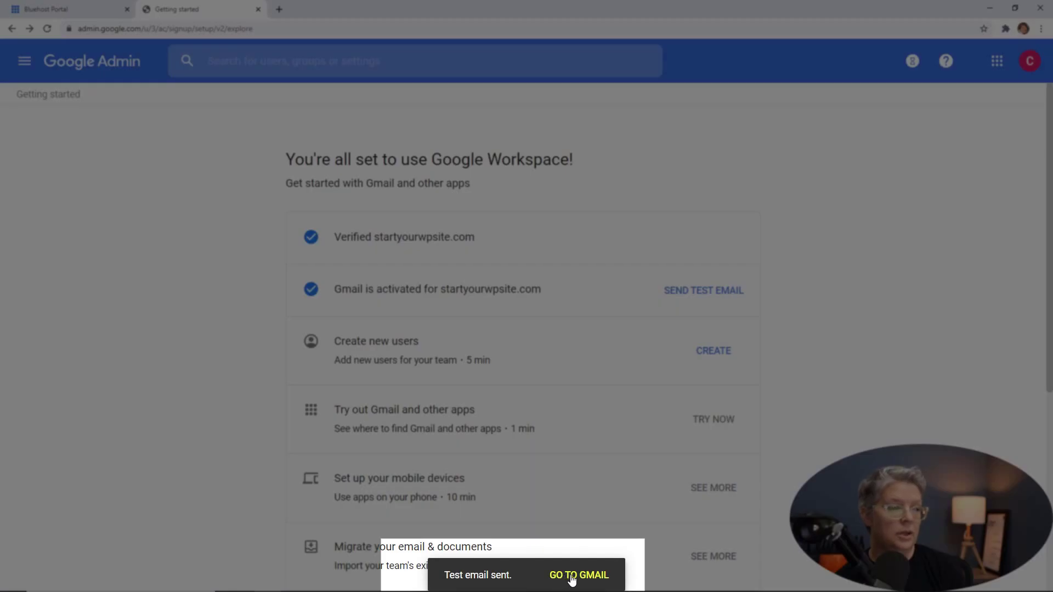
pyautogui.click(571, 576)
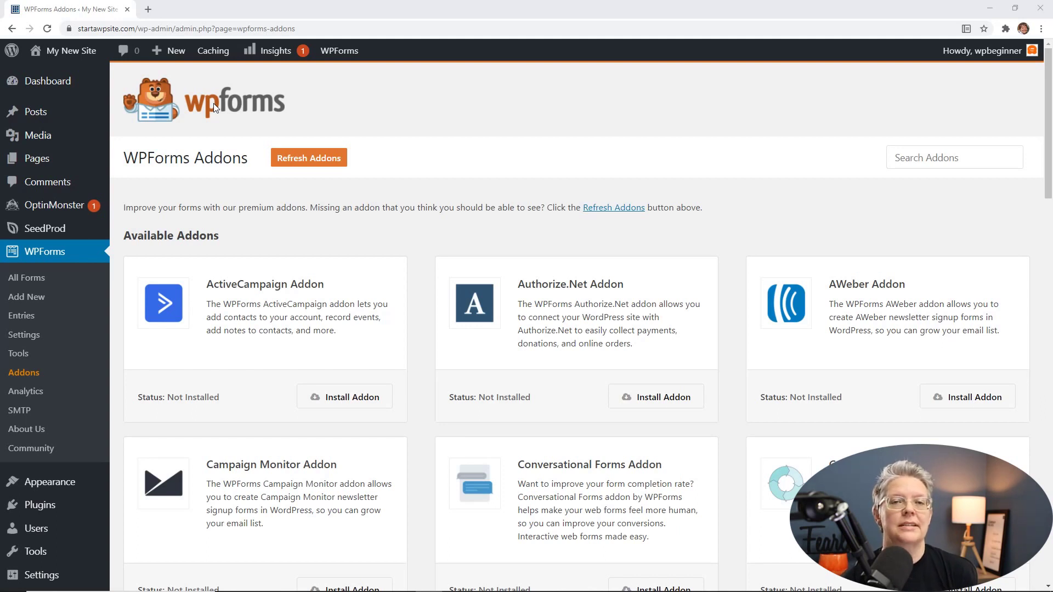
# Step: Open wpforms.com in a new tab from the WPForms logo on the Addons page
pyautogui.click(213, 103)
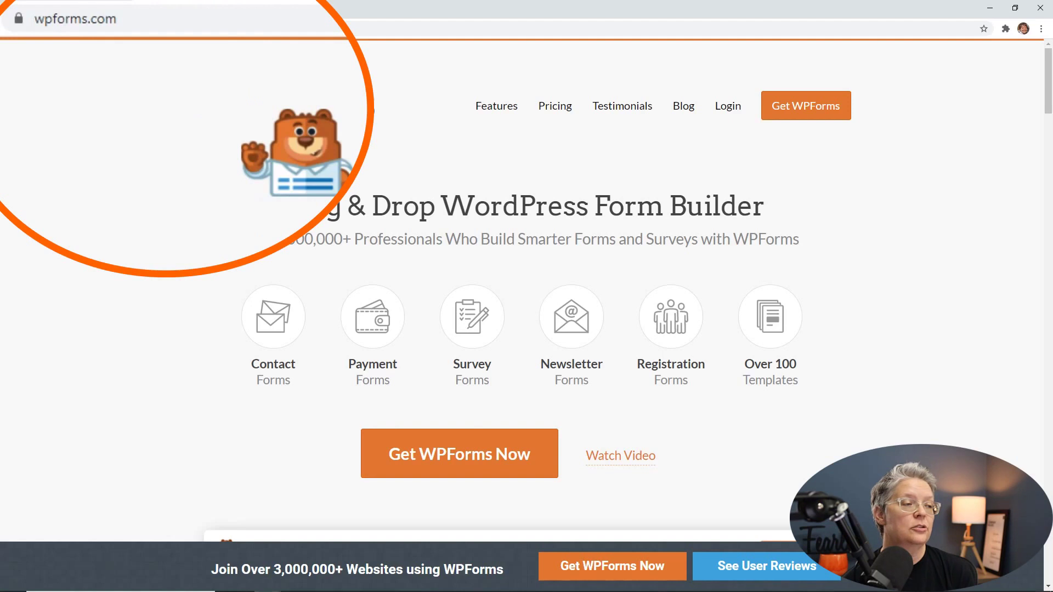
# Step: Load wpforms.com/wpbeginner from Chrome's address bar
pyautogui.click(123, 29)
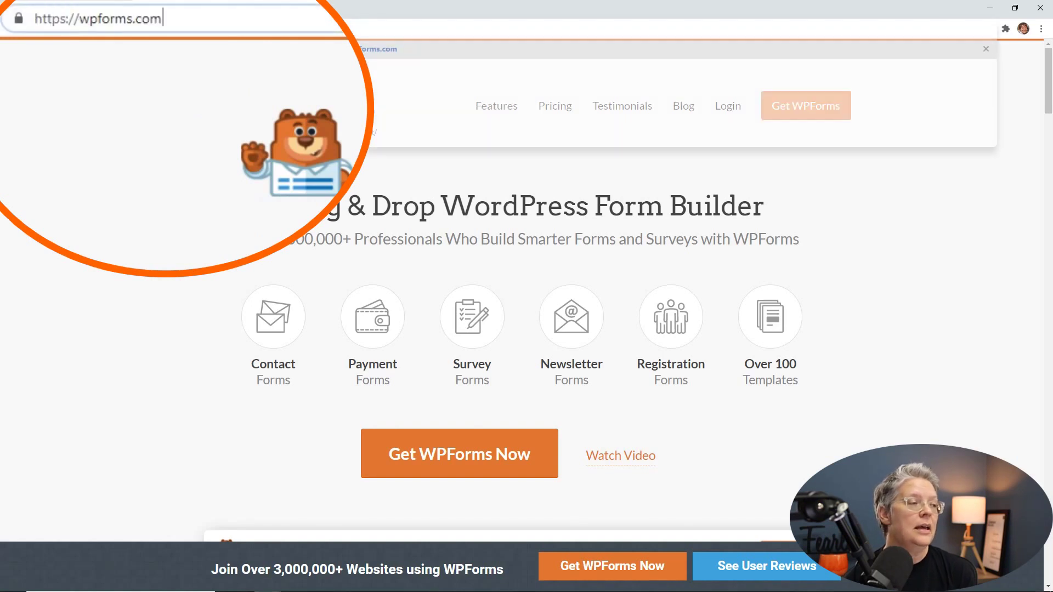
pyautogui.write('/wpbeginner')
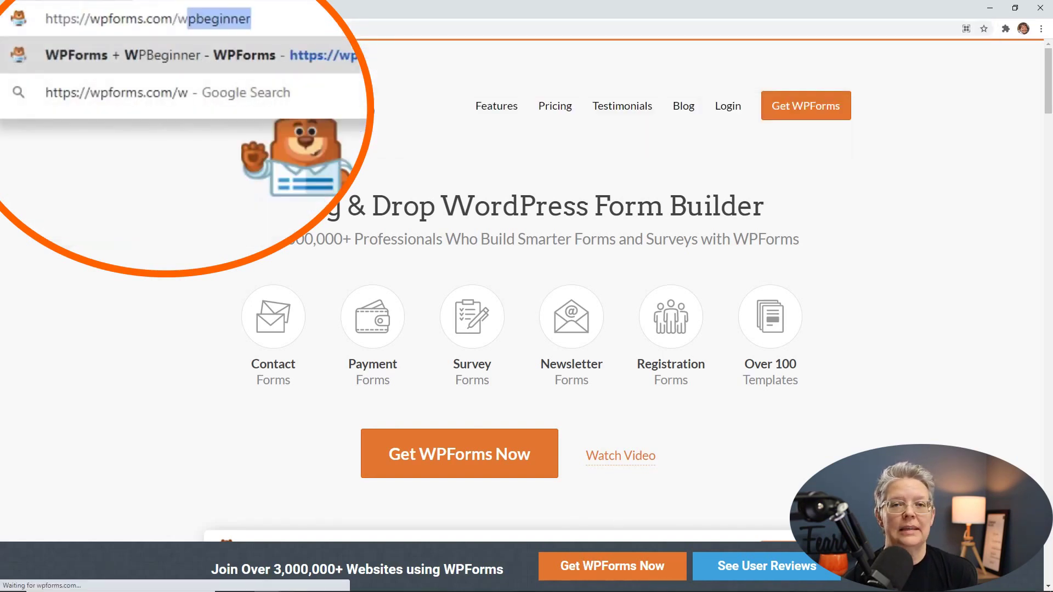
pyautogui.press('Return')
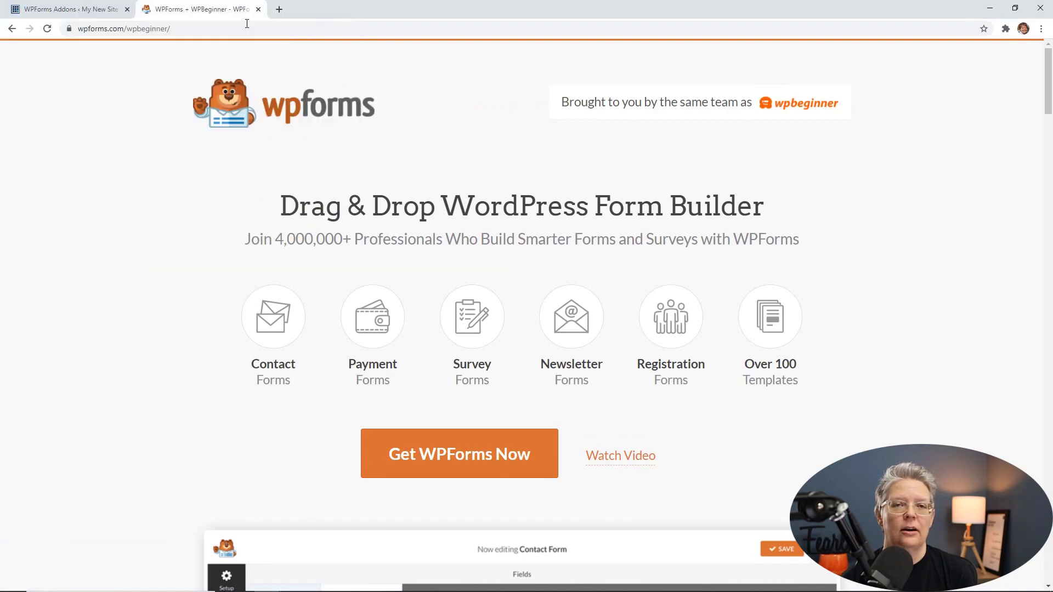